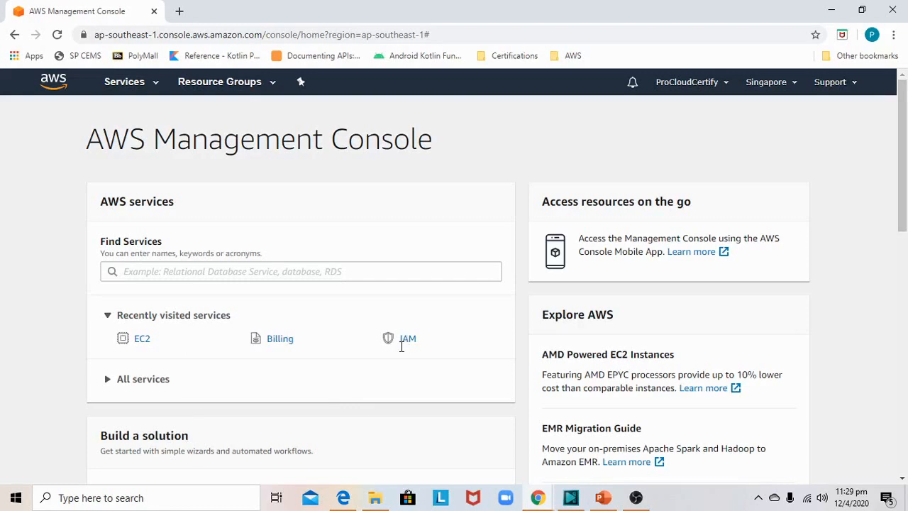
- Start a new group in IAM and try to name it Frontend Designers
left_click(409, 341)
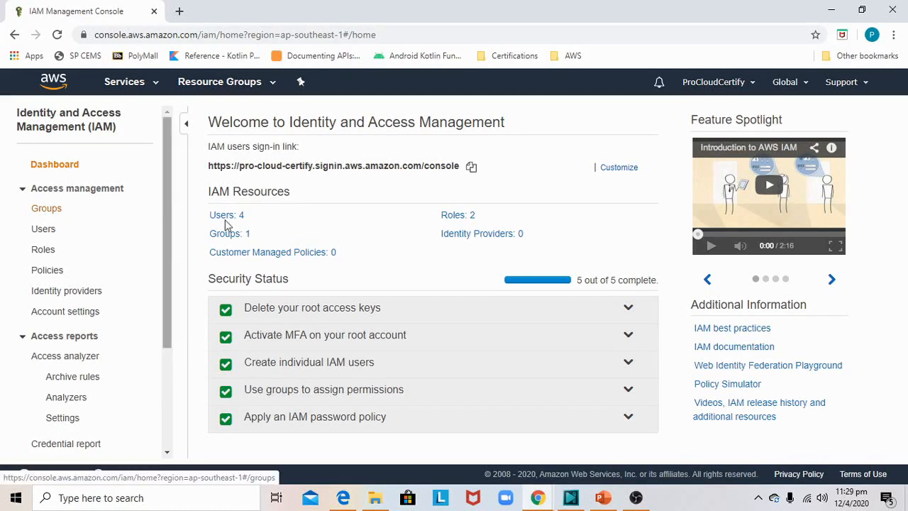
left_click(231, 241)
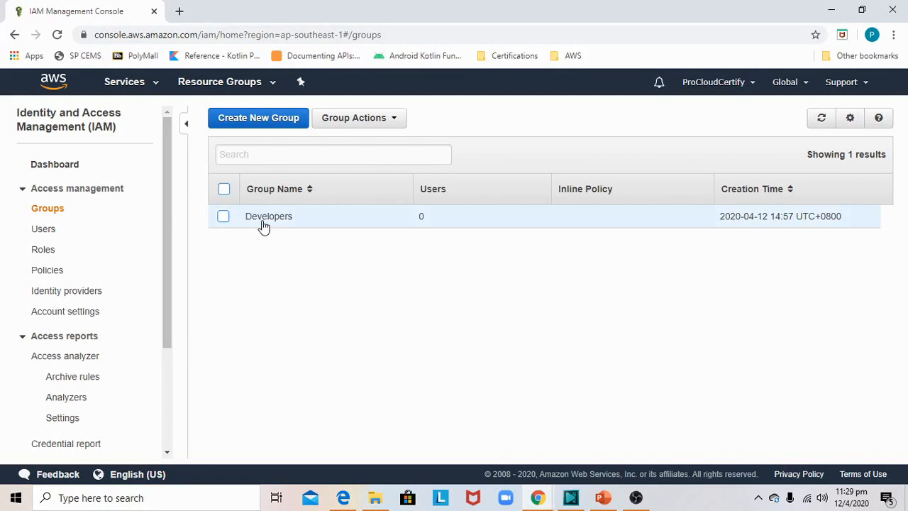
left_click(277, 122)
left_click(357, 172)
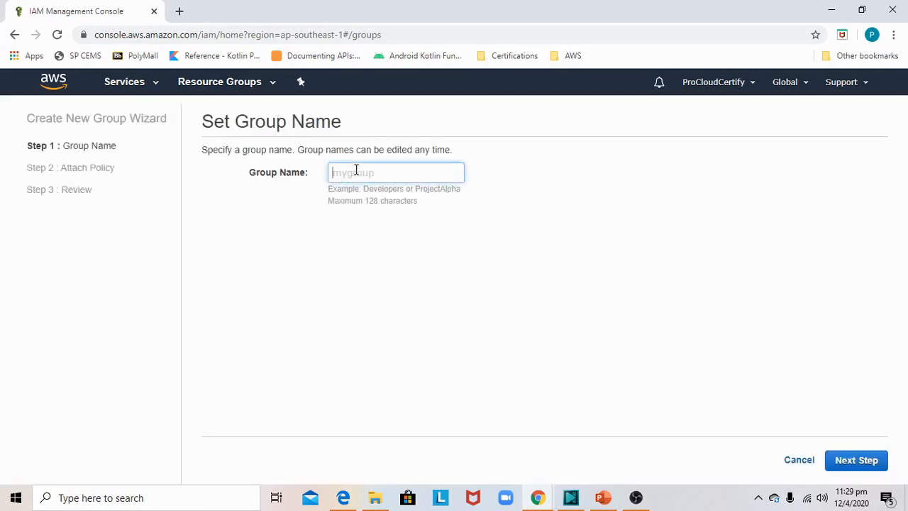
type("Frontend Designers")
left_click(848, 458)
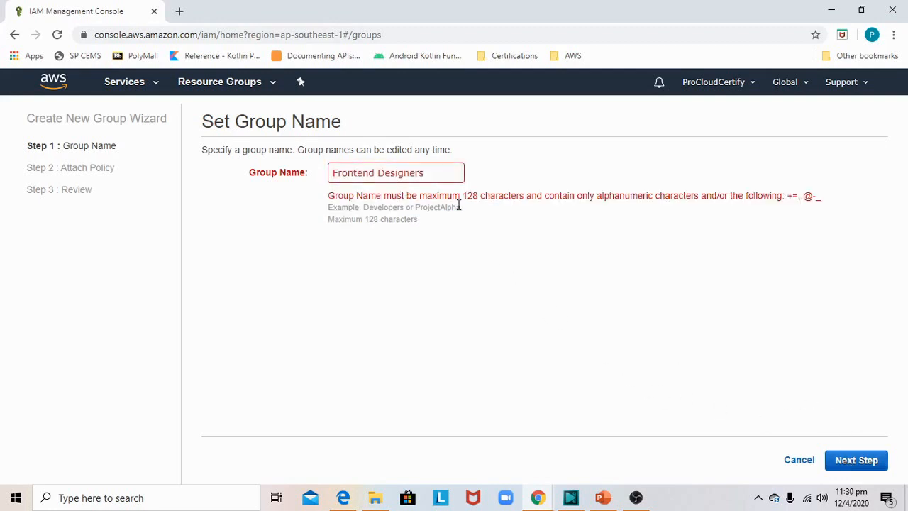
- Change the new group's name to Frontend-Designers and create it with the AmazonEC2ReadOnlyAccess policy attached
left_click(417, 174)
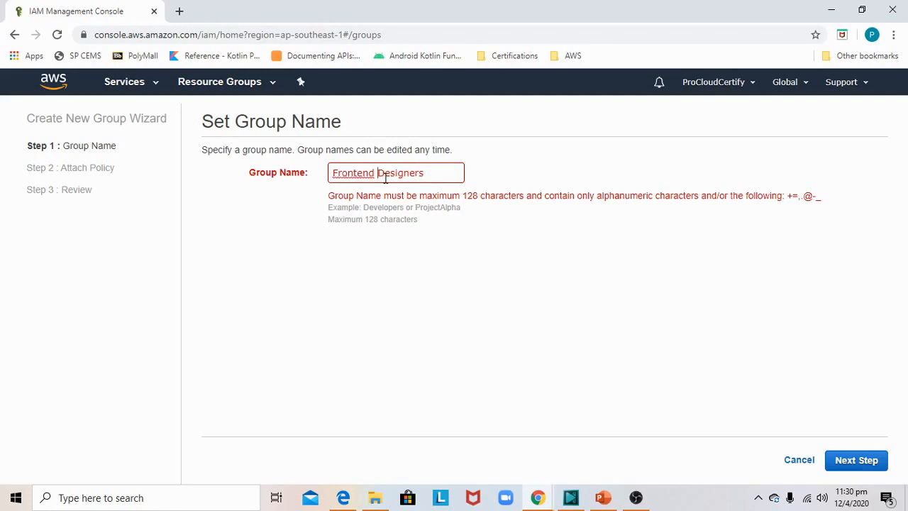
key("BackSpace")
type("-")
left_click(848, 462)
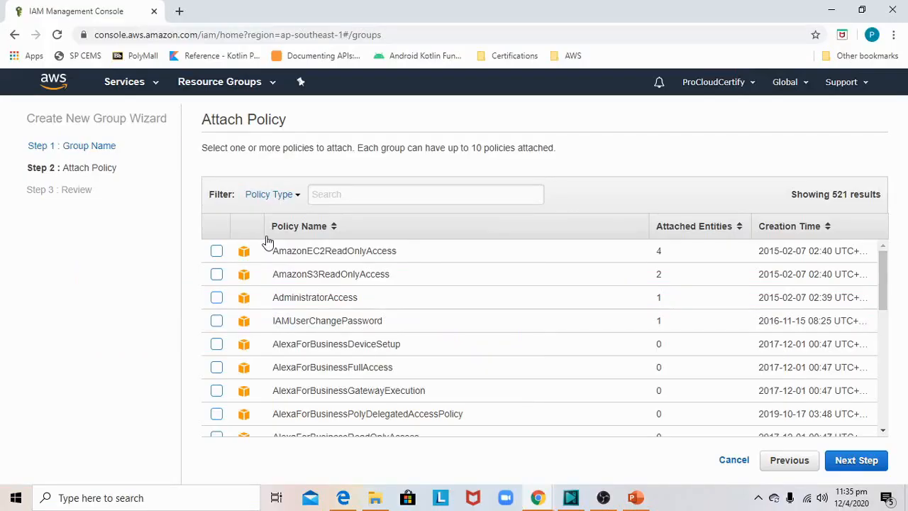
left_click(215, 253)
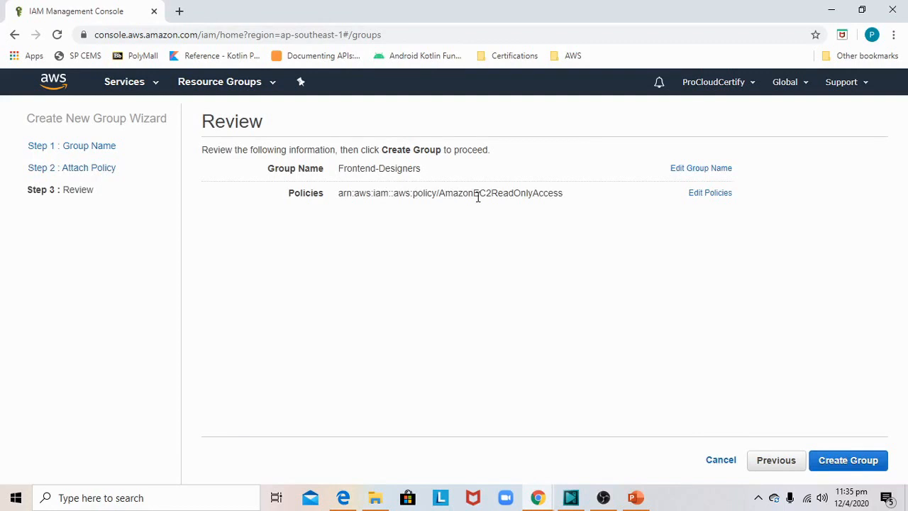
left_click(852, 463)
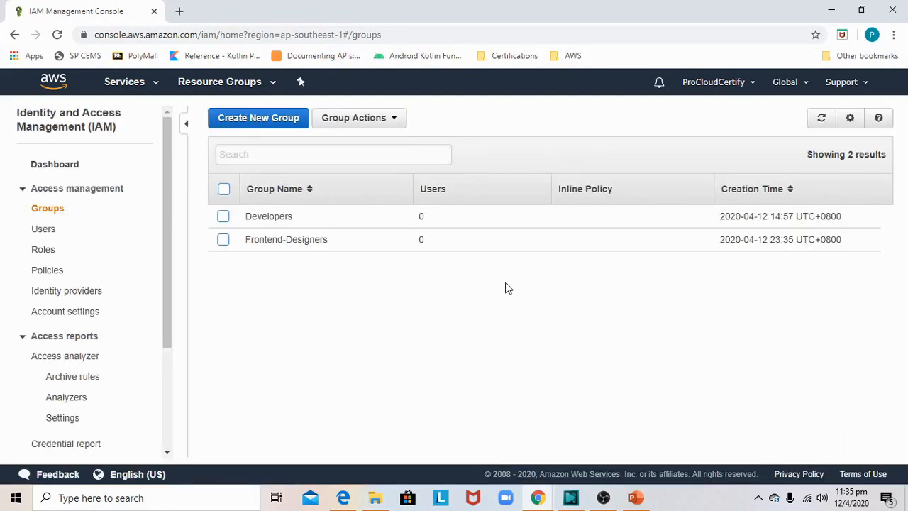
- Attach the AmazonS3ReadOnlyAccess policy to the Developers group and review its managed policies
left_click(271, 218)
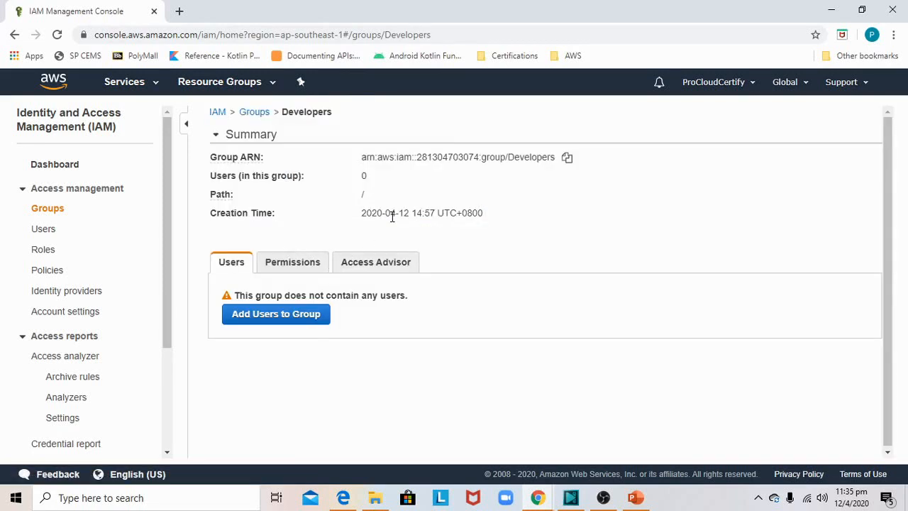
left_click(309, 264)
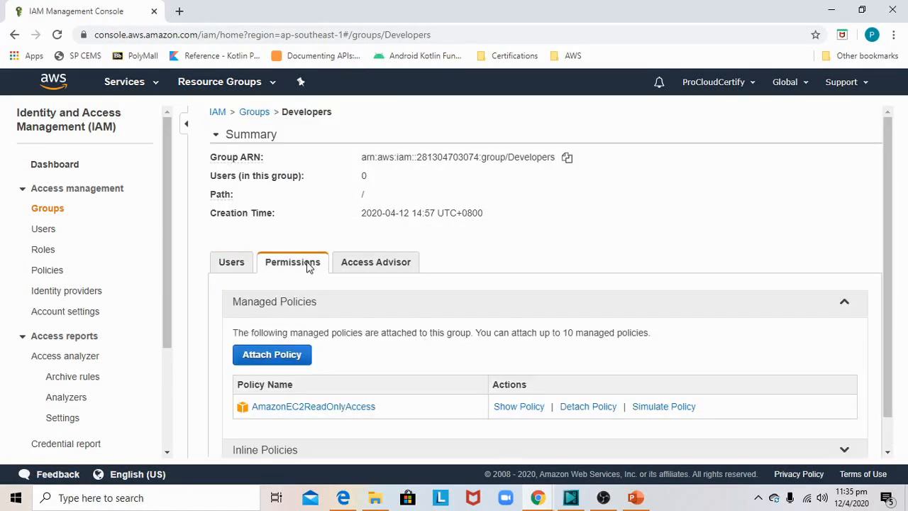
scroll(324, 351, "down", 1)
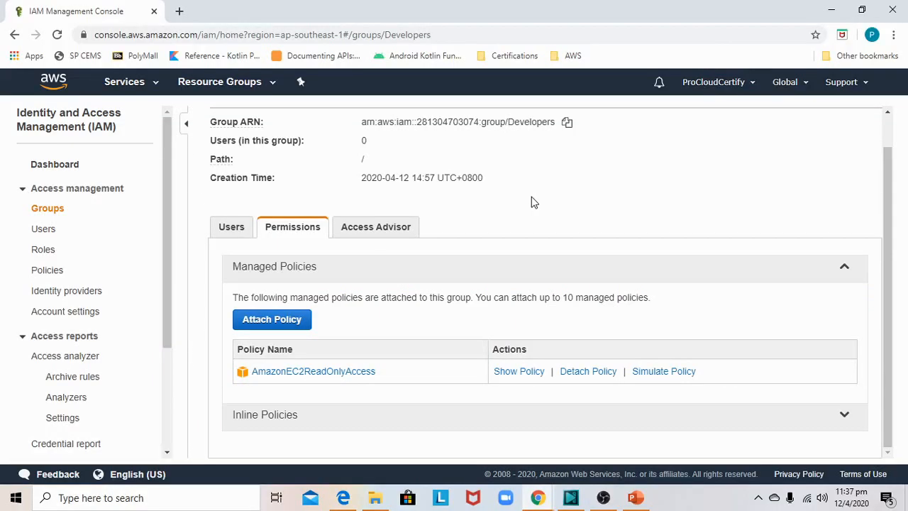
left_click(294, 325)
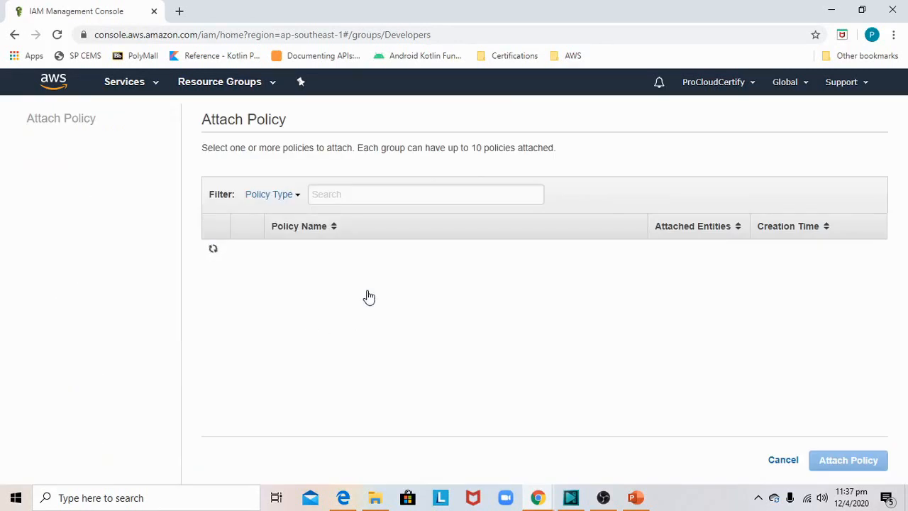
left_click(374, 193)
type("s3")
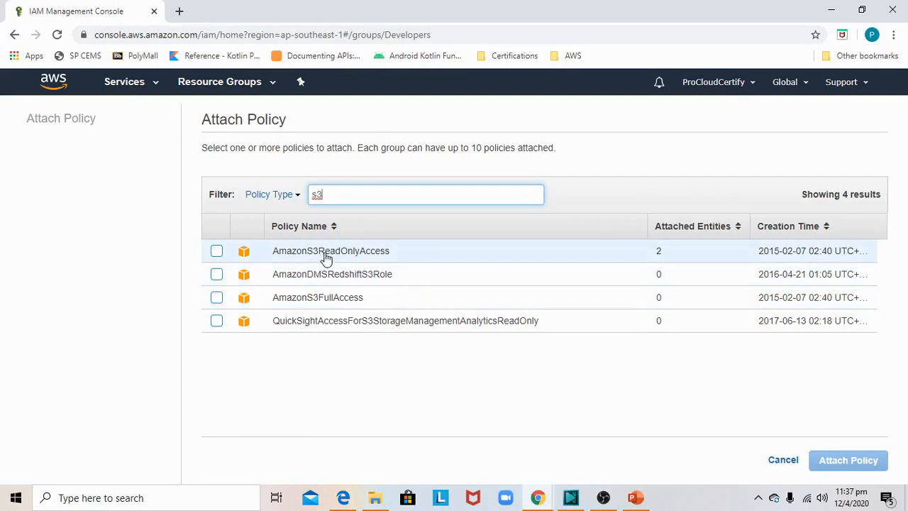
left_click(217, 252)
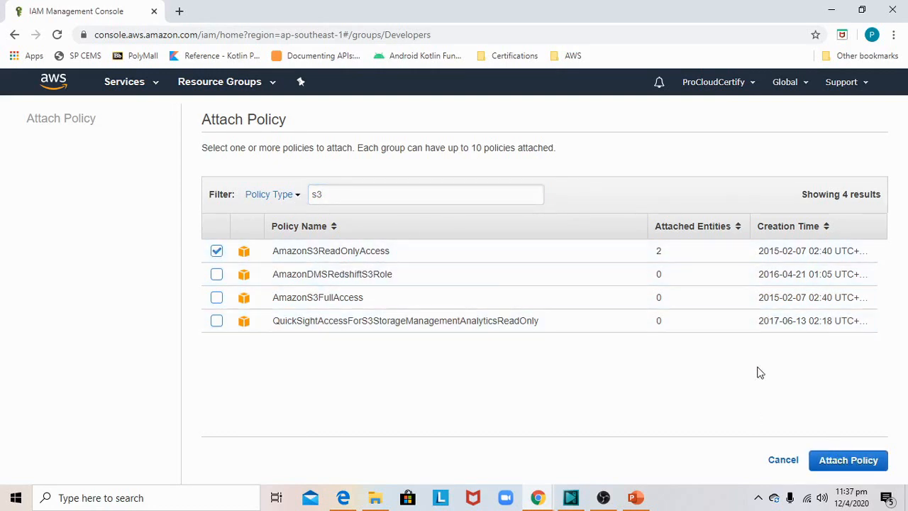
left_click(831, 455)
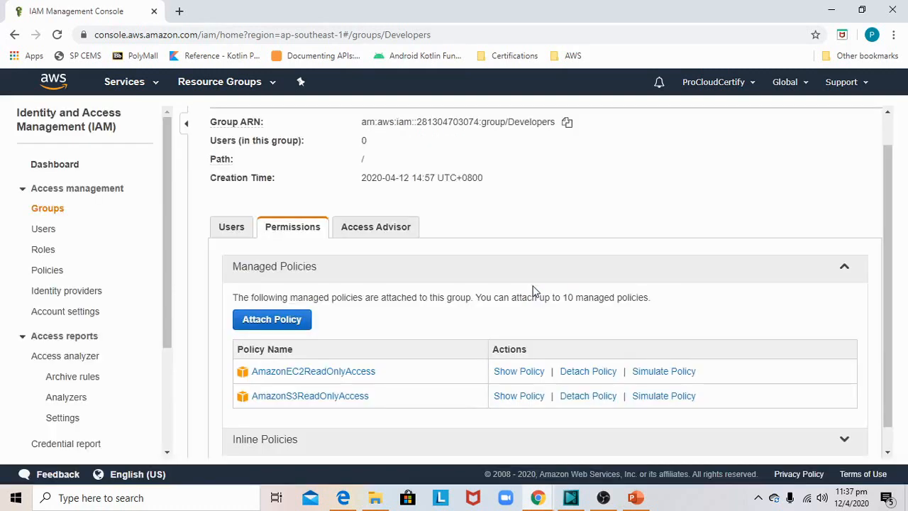
scroll(387, 344, "down", 1)
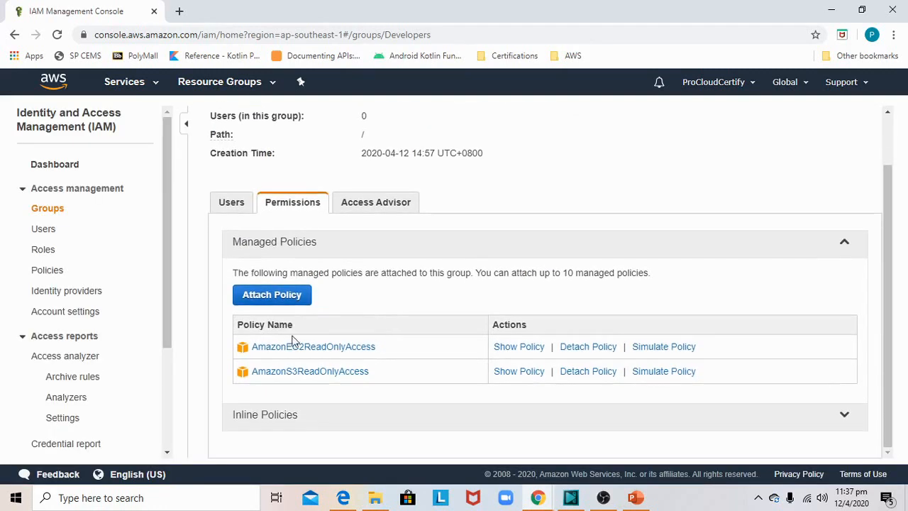
scroll(353, 195, "up", 3)
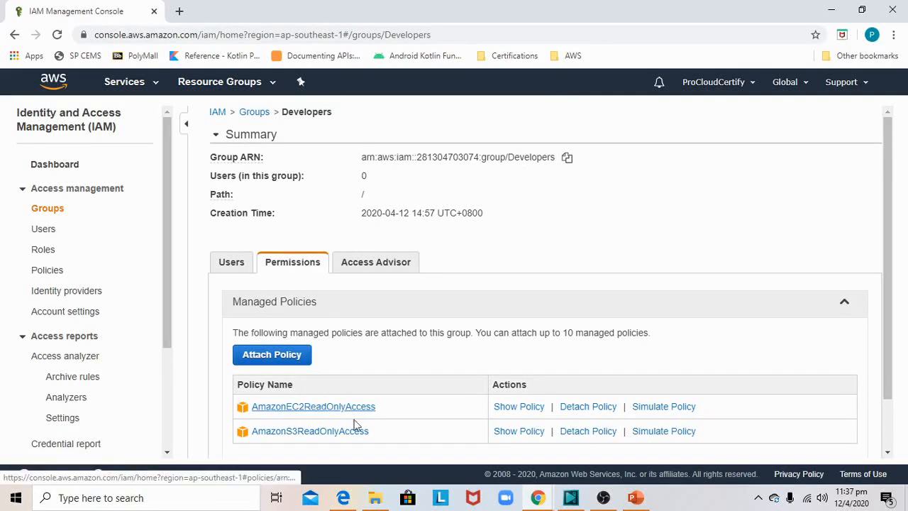
scroll(451, 379, "down", 3)
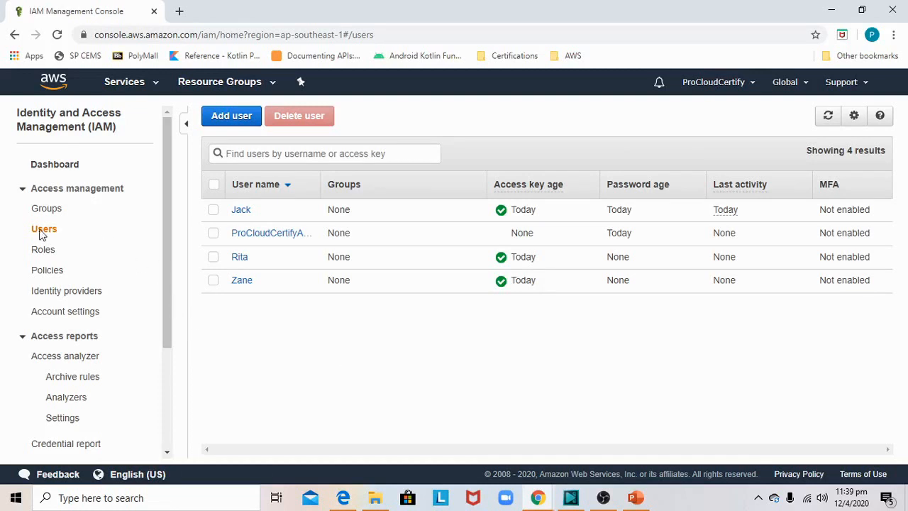
left_click(234, 120)
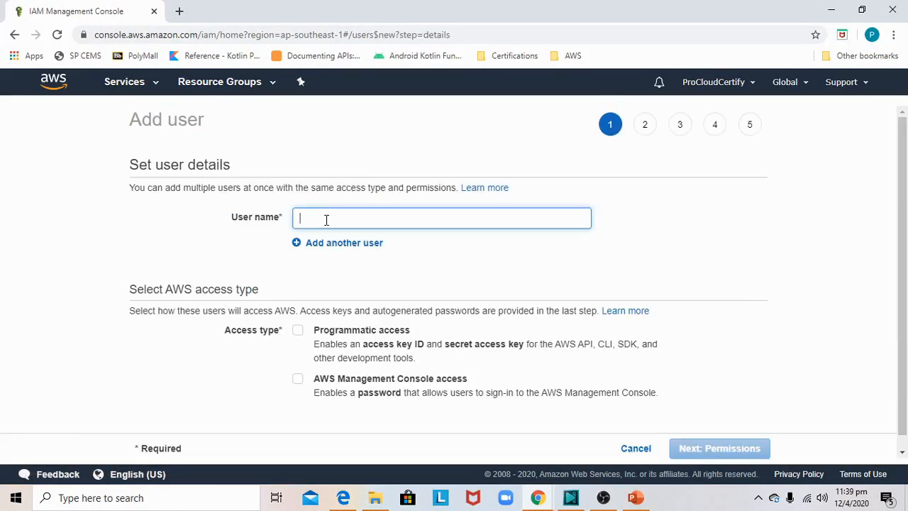
type("Mi")
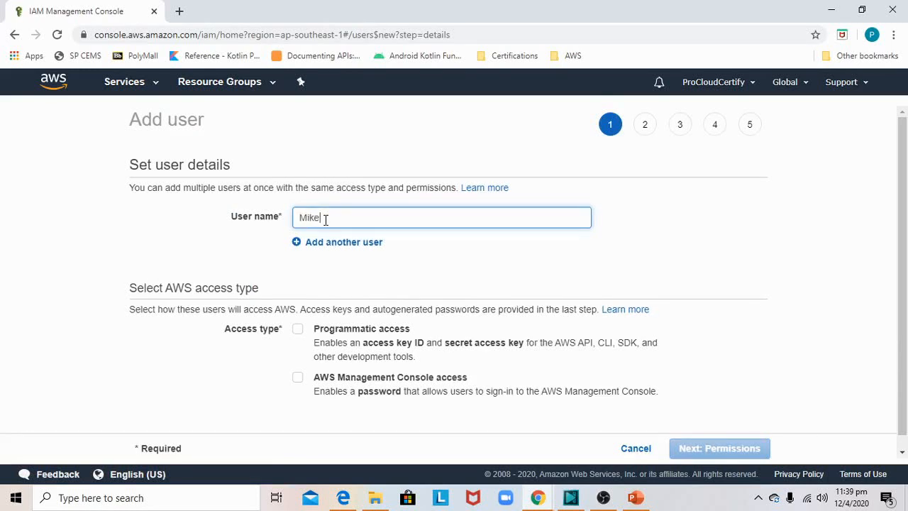
type("ke")
scroll(310, 291, "down", 1)
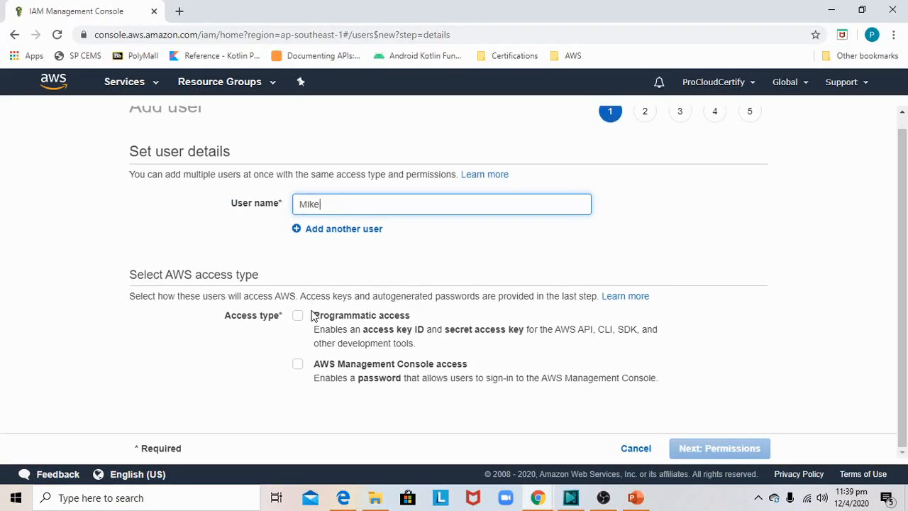
left_click(298, 316)
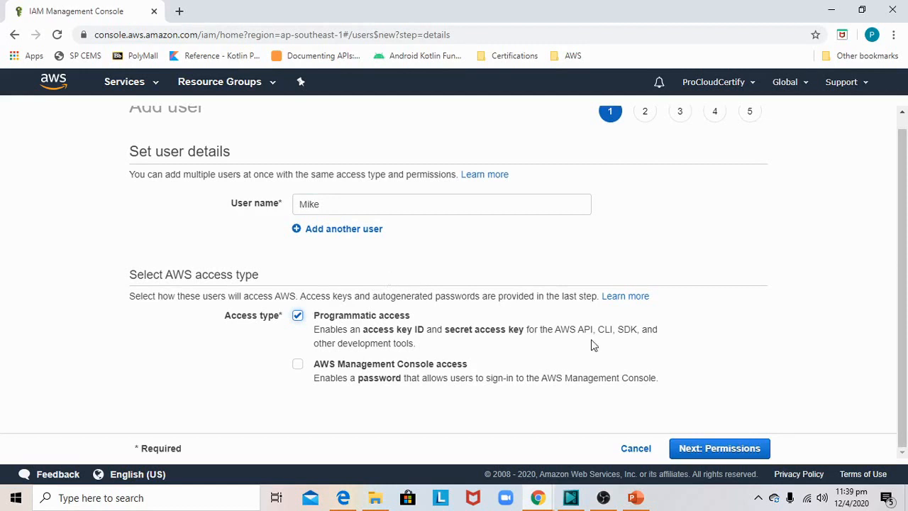
left_click(698, 454)
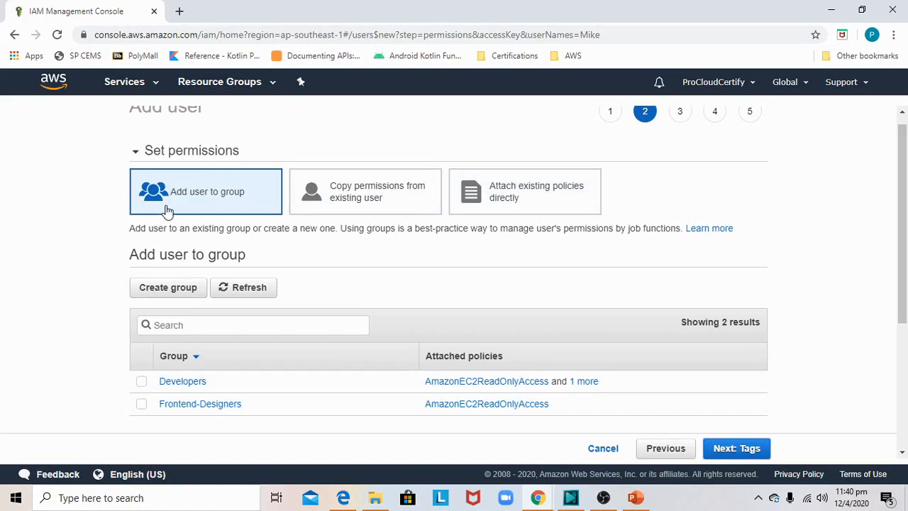
scroll(197, 205, "up", 1)
scroll(152, 420, "down", 2)
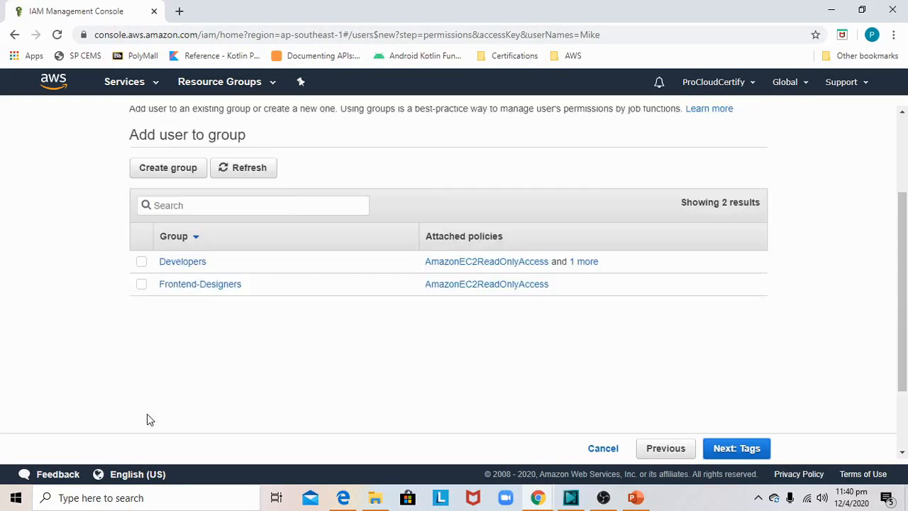
left_click(600, 447)
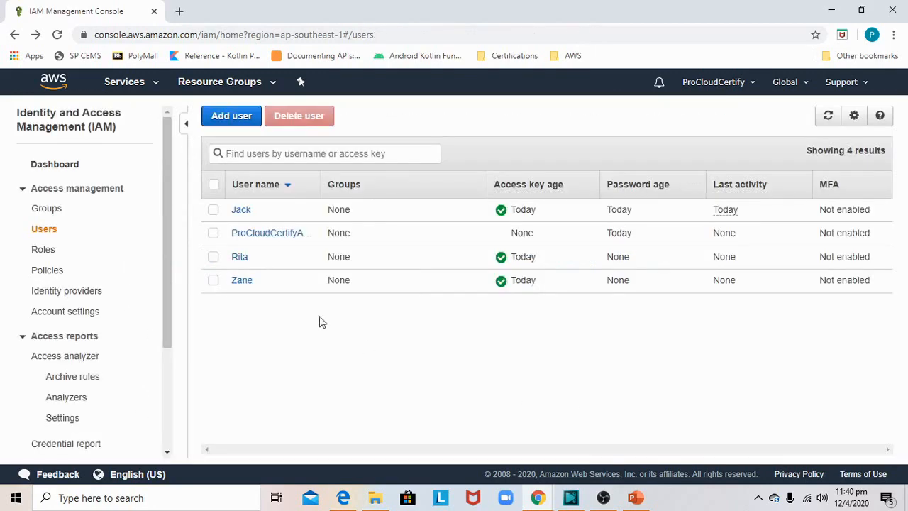
- Start adding two IAM users at once, entering both user names and granting them programmatic access
left_click(233, 118)
left_click(319, 219)
type("Mike")
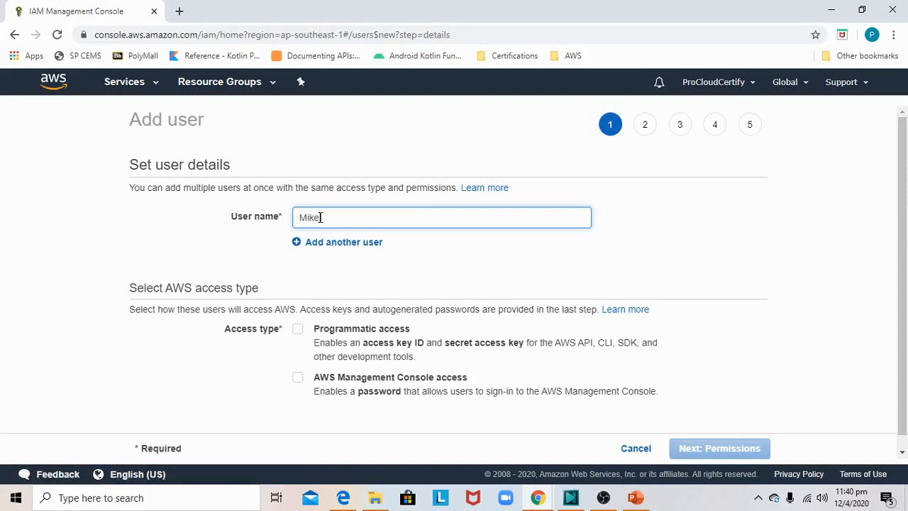
left_click(330, 243)
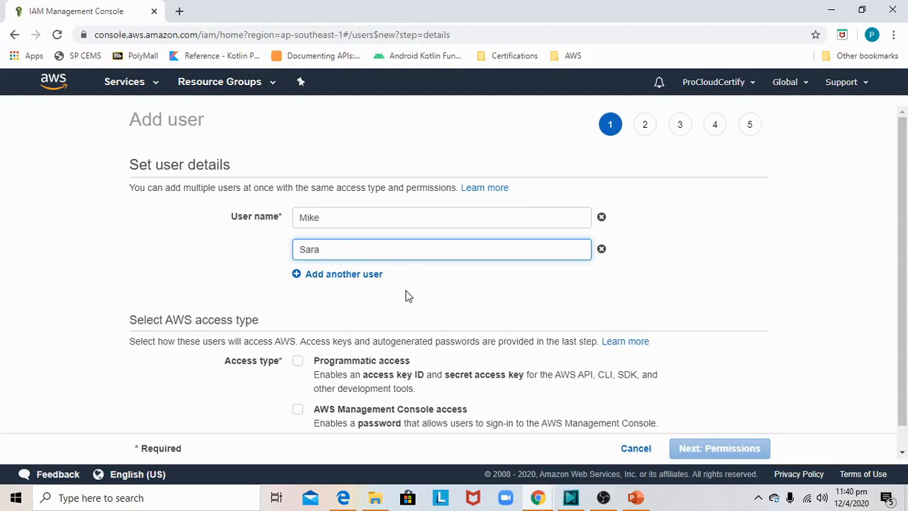
scroll(350, 302, "down", 1)
left_click(296, 340)
left_click(296, 340)
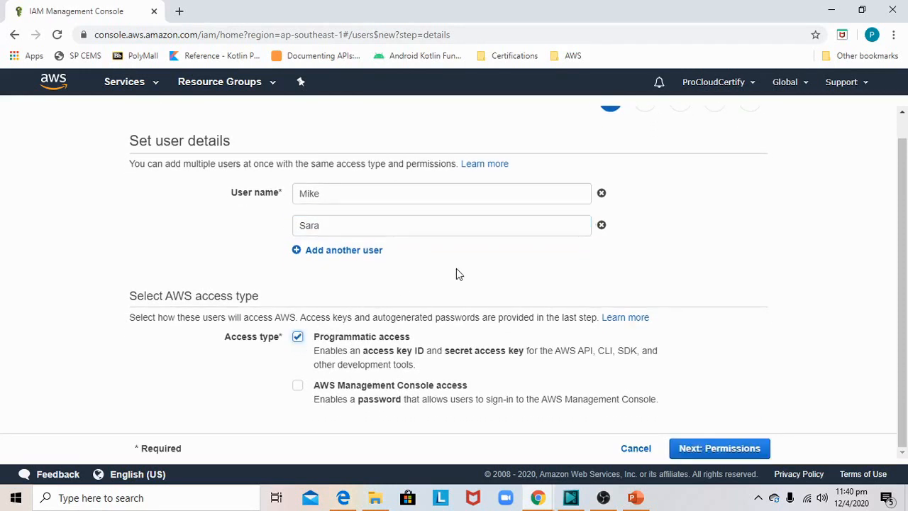
left_click(701, 454)
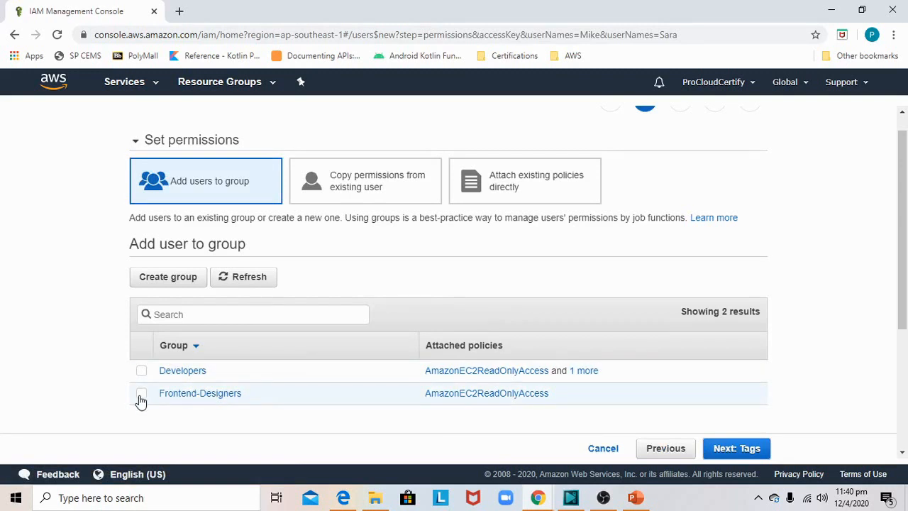
- Assign both new users to the Frontend-Designers group, create them without tags and return to the user list
left_click(142, 396)
scroll(494, 284, "down", 1)
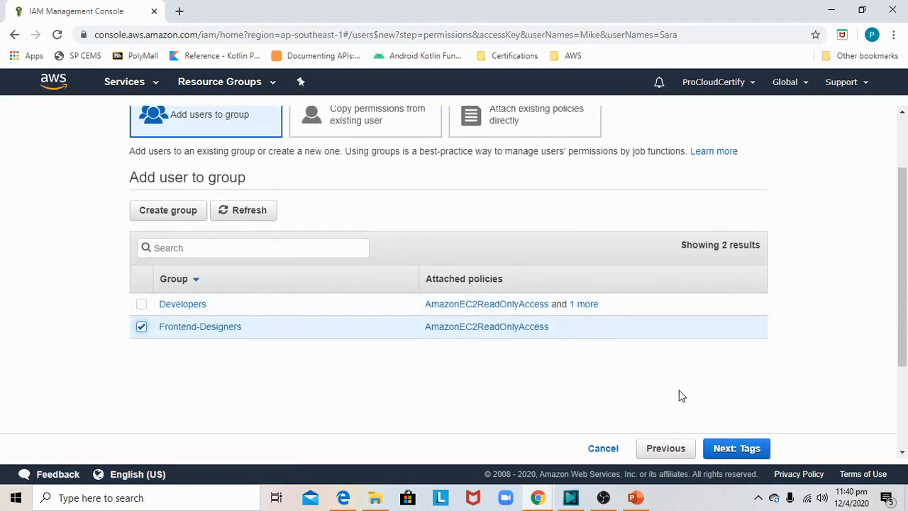
left_click(733, 450)
left_click(727, 451)
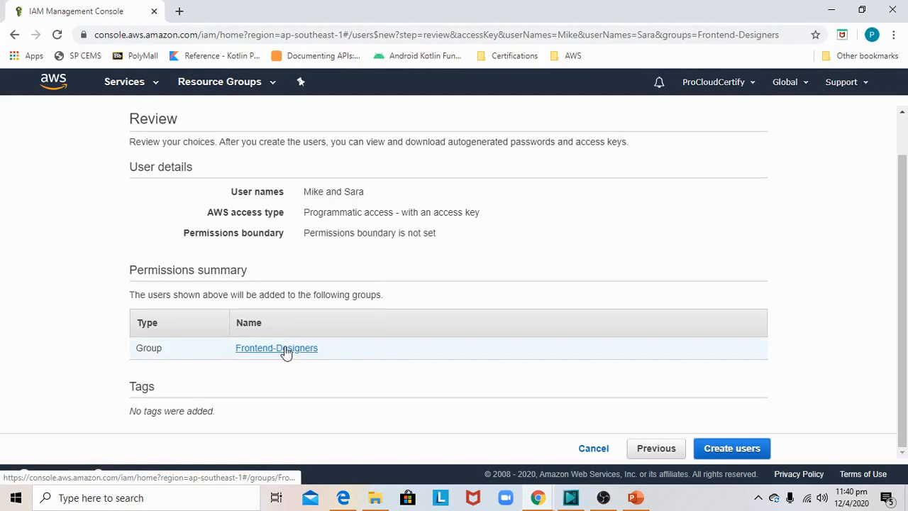
left_click(735, 450)
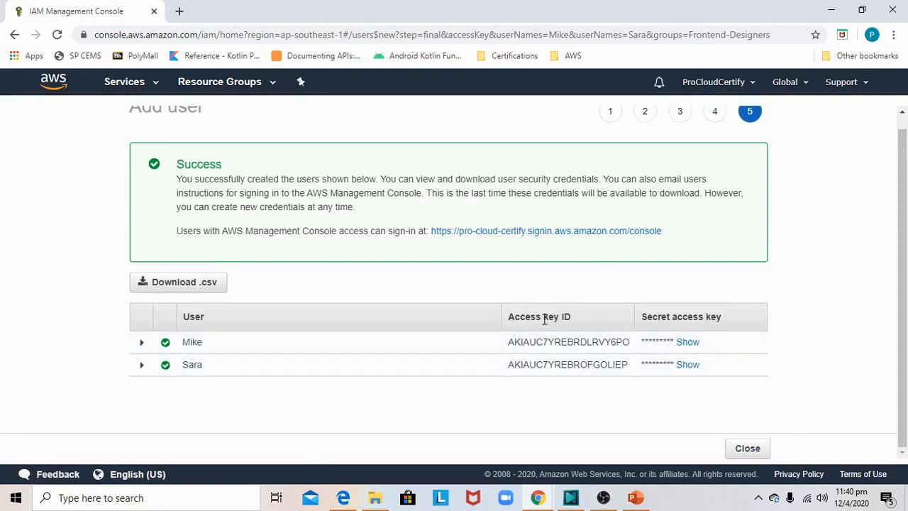
scroll(411, 262, "up", 1)
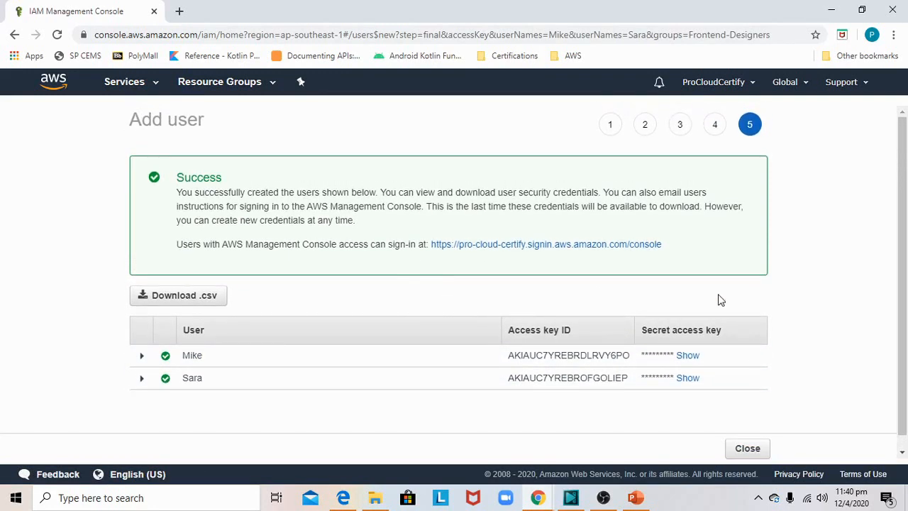
scroll(727, 320, "down", 1)
left_click(747, 447)
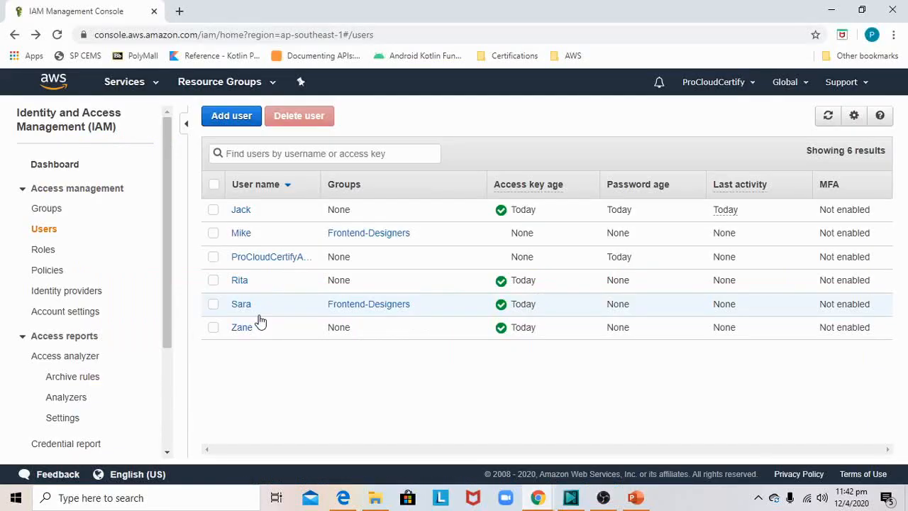
- Remove the first listed member of the Frontend-Designers group from that group through the user's own group memberships
left_click(243, 236)
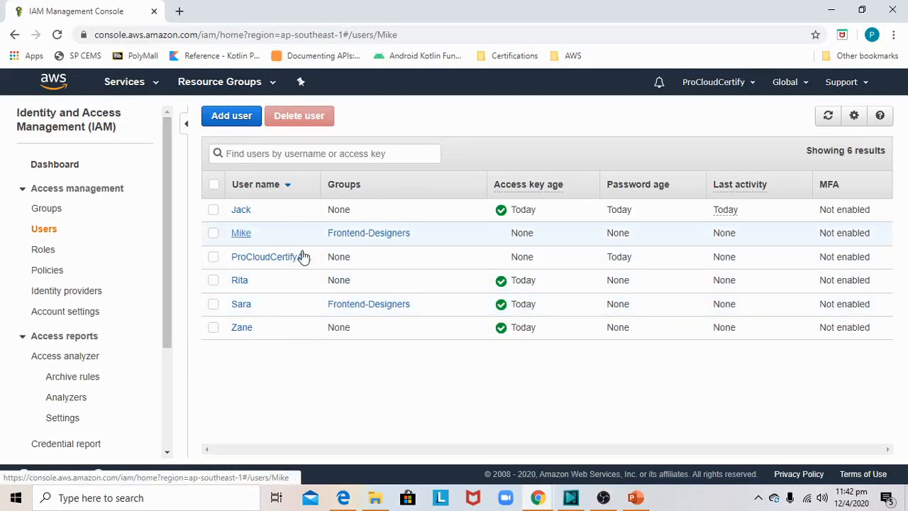
scroll(383, 319, "down", 1)
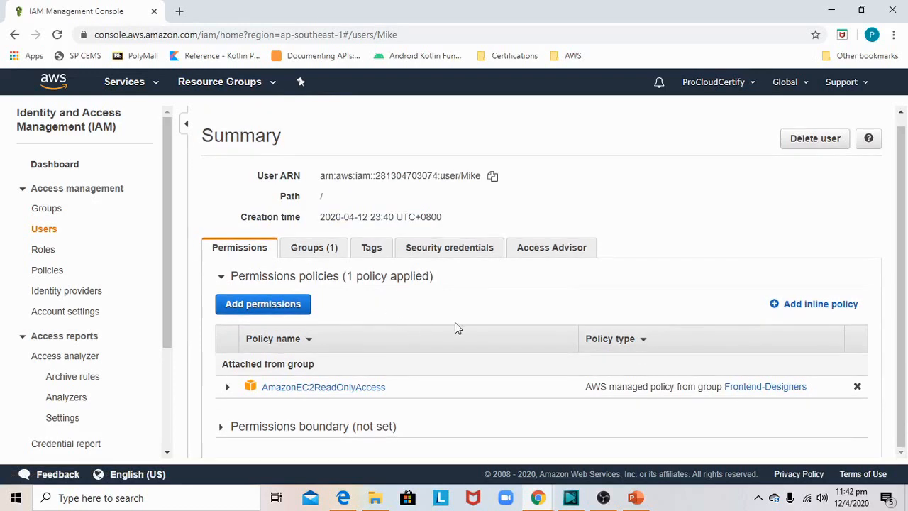
left_click(306, 247)
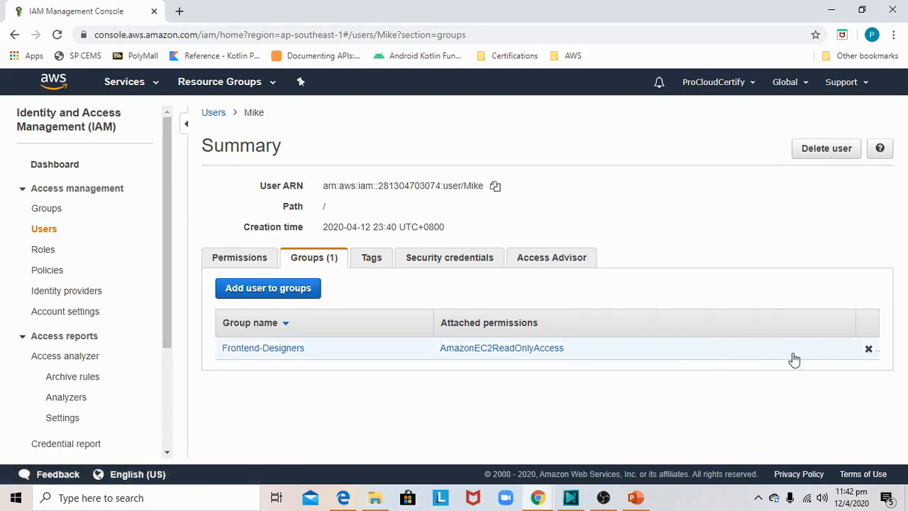
left_click(869, 352)
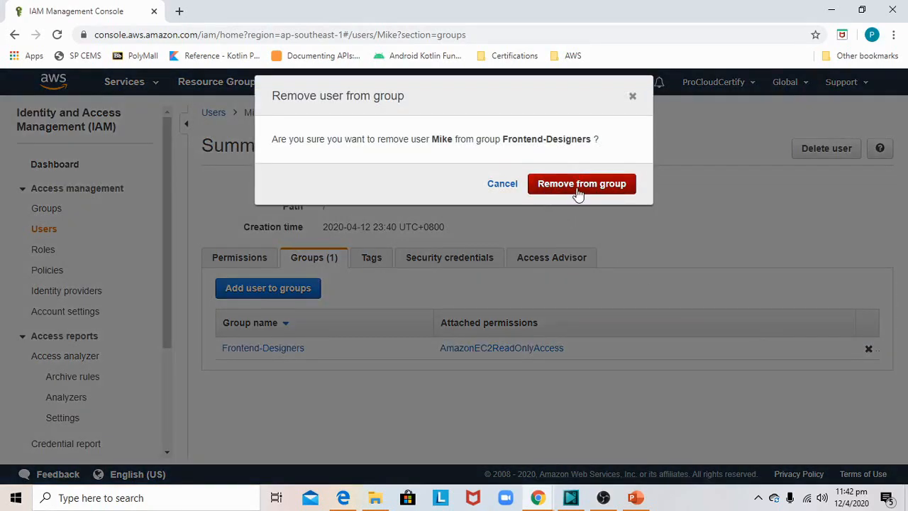
left_click(578, 186)
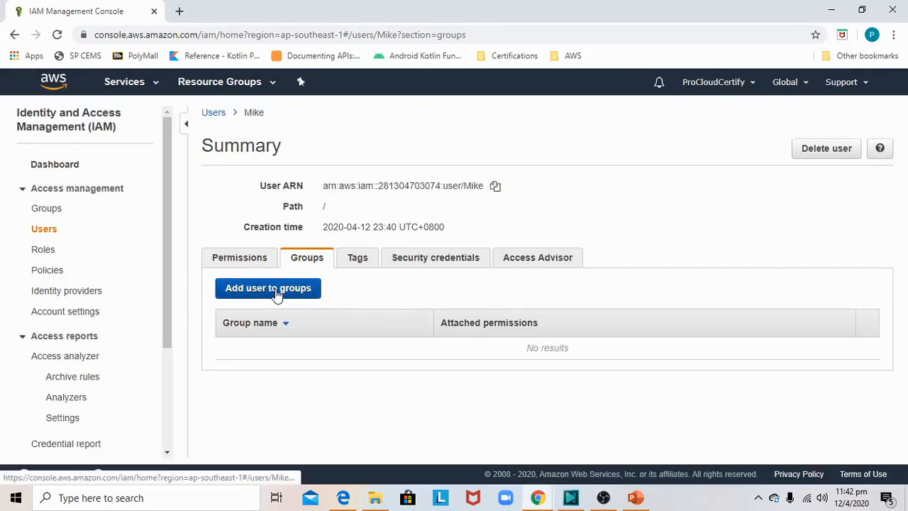
- Add this same user to the Developers group
left_click(277, 291)
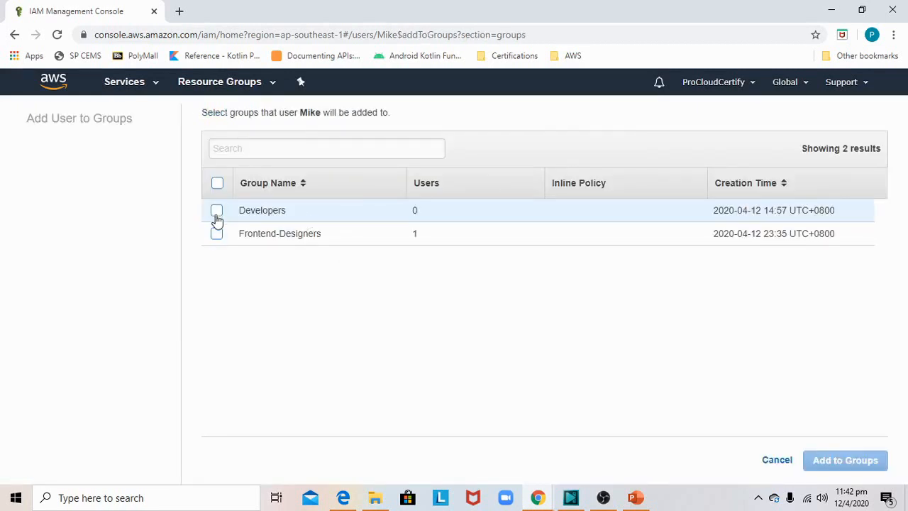
left_click(216, 213)
left_click(839, 461)
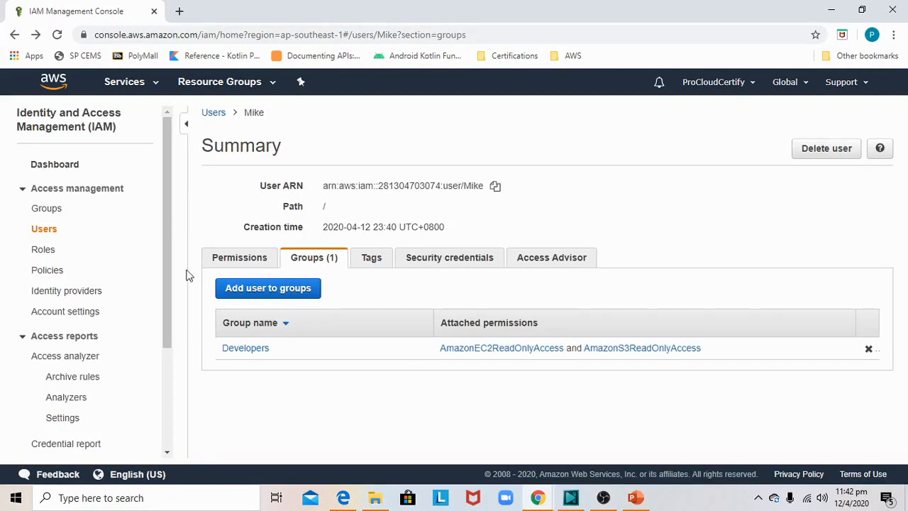
- Add the last user in the user list to the Frontend-Designers group
left_click(45, 229)
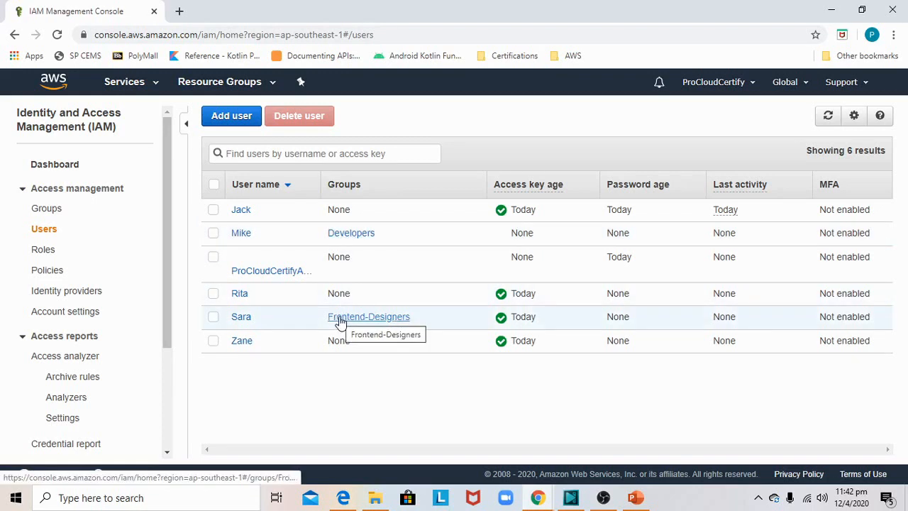
left_click(242, 343)
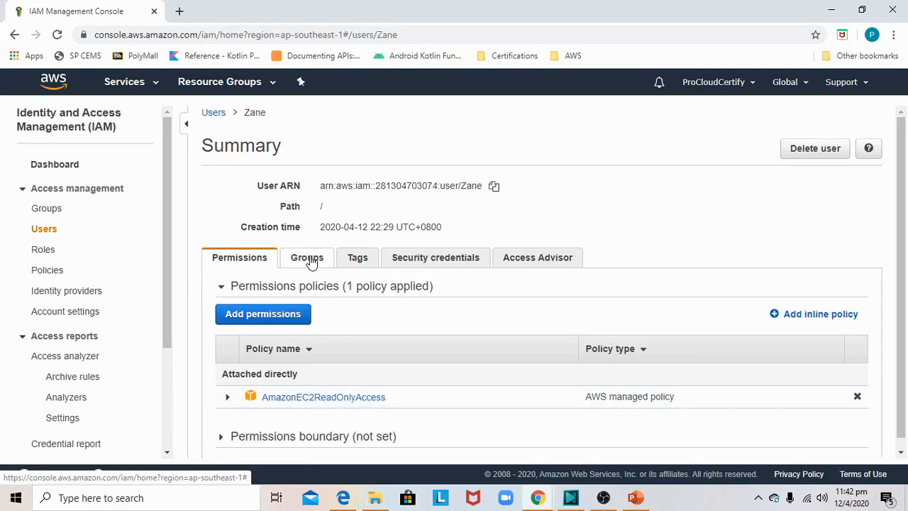
left_click(310, 261)
left_click(298, 290)
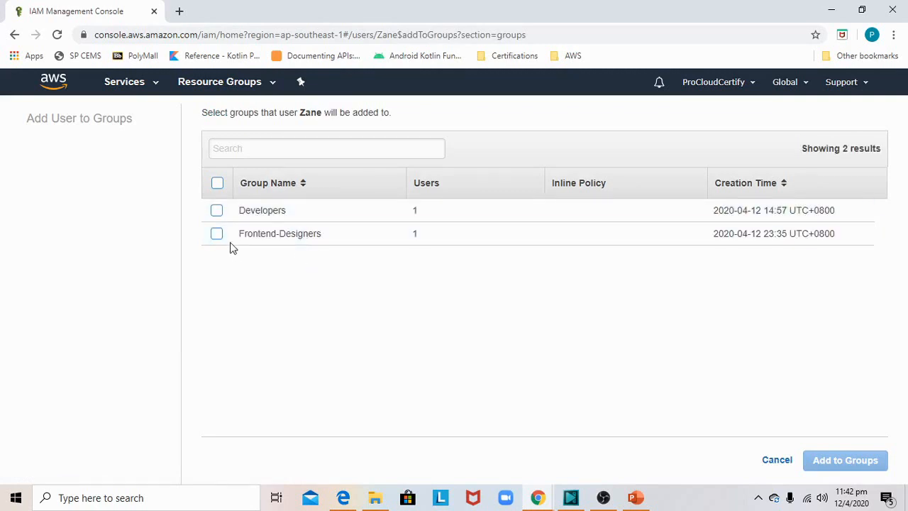
left_click(217, 235)
left_click(846, 461)
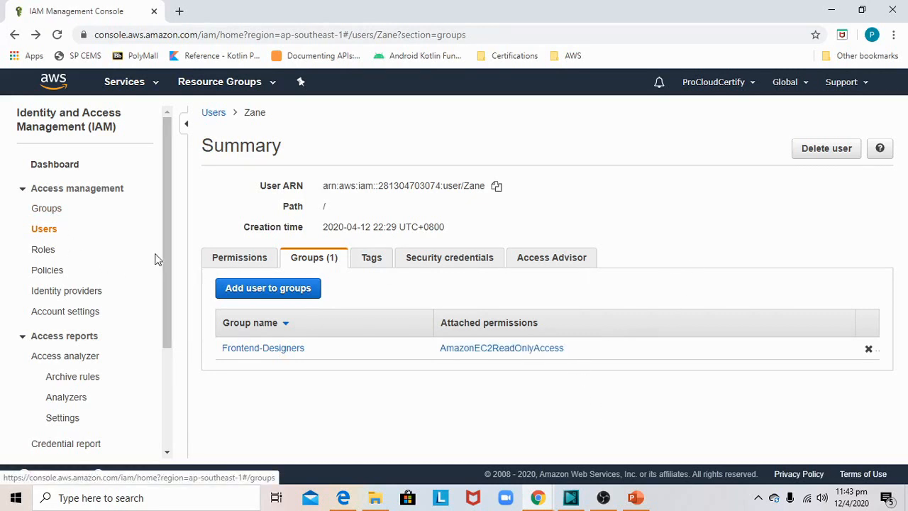
- Detach the directly attached AmazonEC2ReadOnlyAccess policy from this user and review the user's group membership and remaining permissions
left_click(240, 260)
scroll(499, 373, "down", 1)
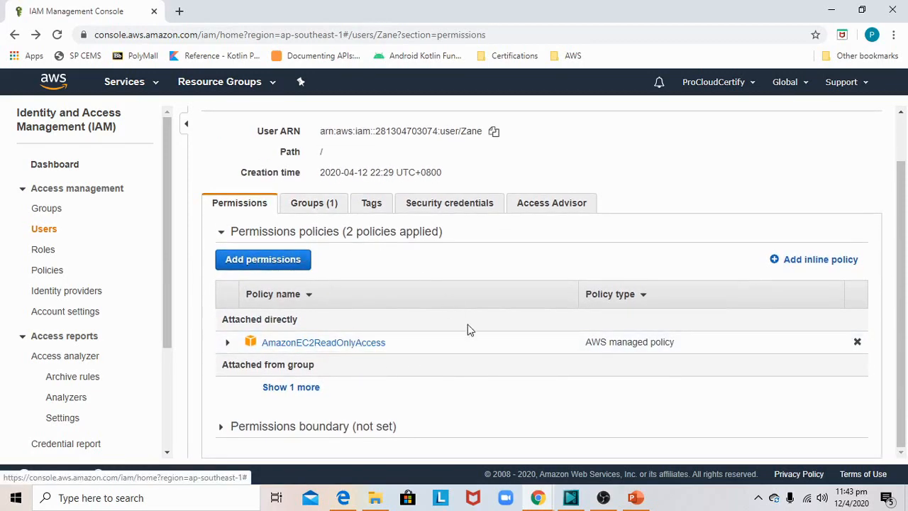
left_click(857, 342)
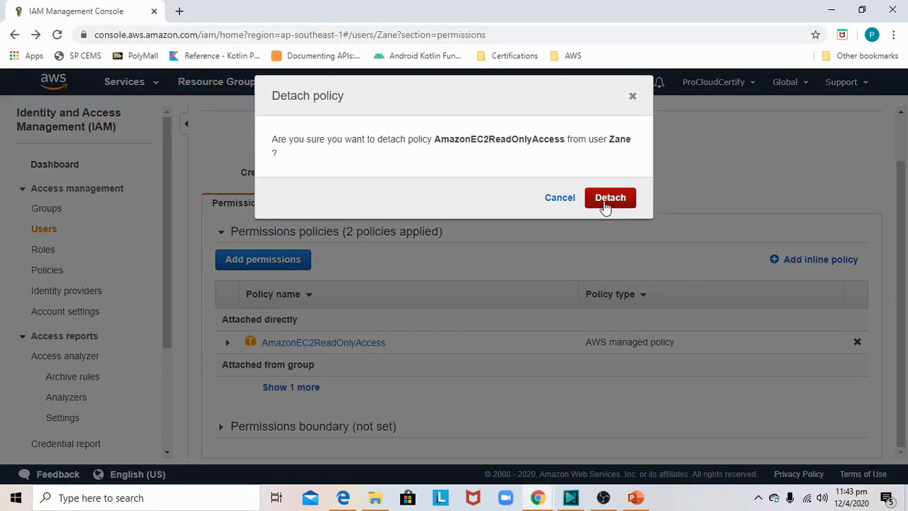
left_click(607, 202)
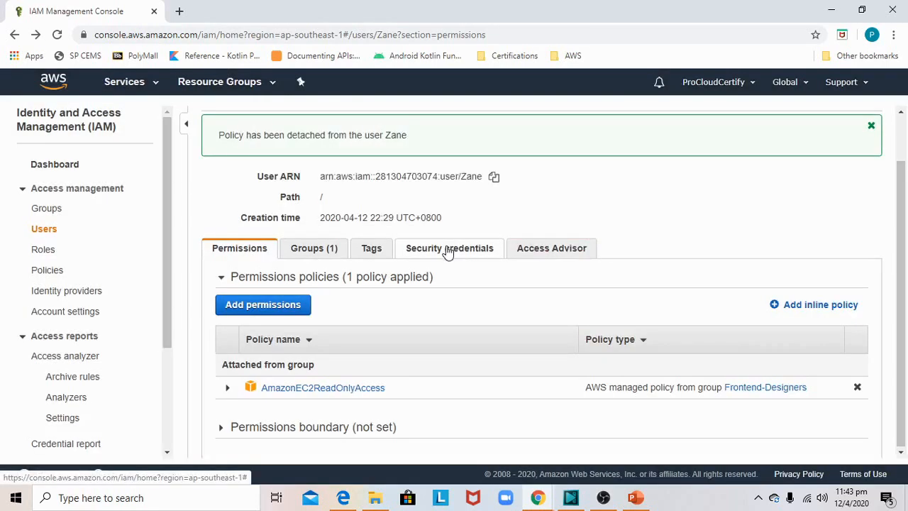
left_click(315, 252)
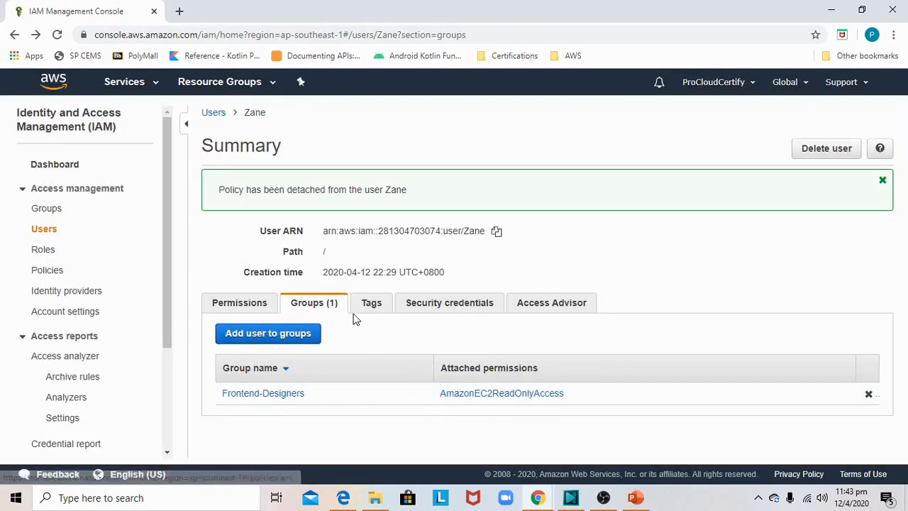
left_click(228, 306)
scroll(405, 414, "down", 1)
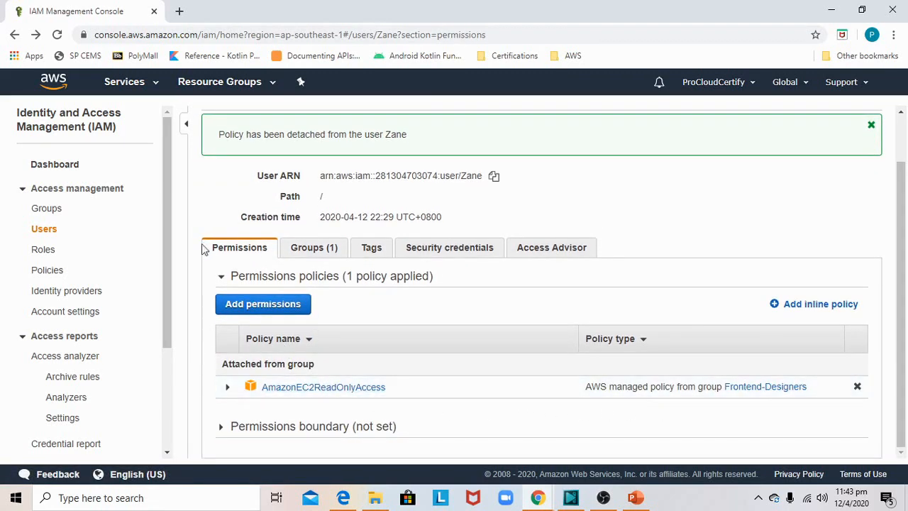
- Add the first user in the user list, who has directly attached EC2 and S3 read-only policies, to the Developers group
left_click(43, 230)
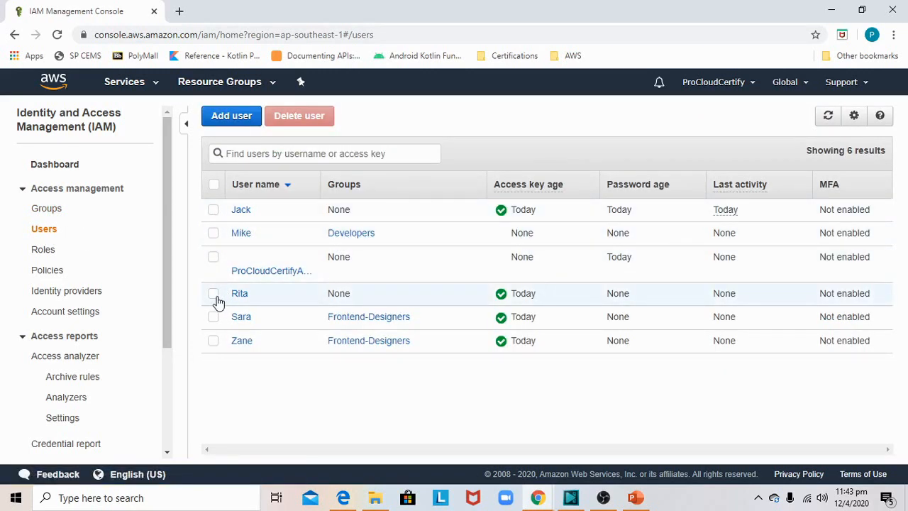
left_click(213, 210)
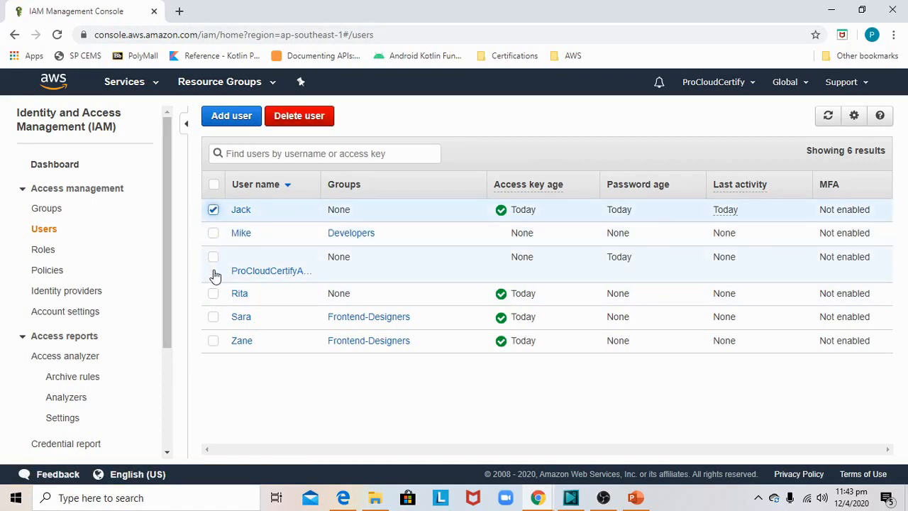
left_click(213, 294)
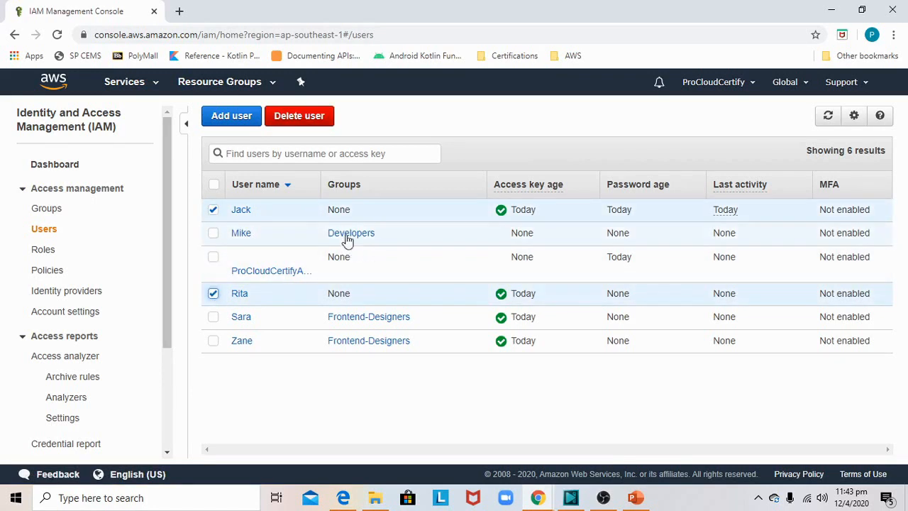
left_click(242, 211)
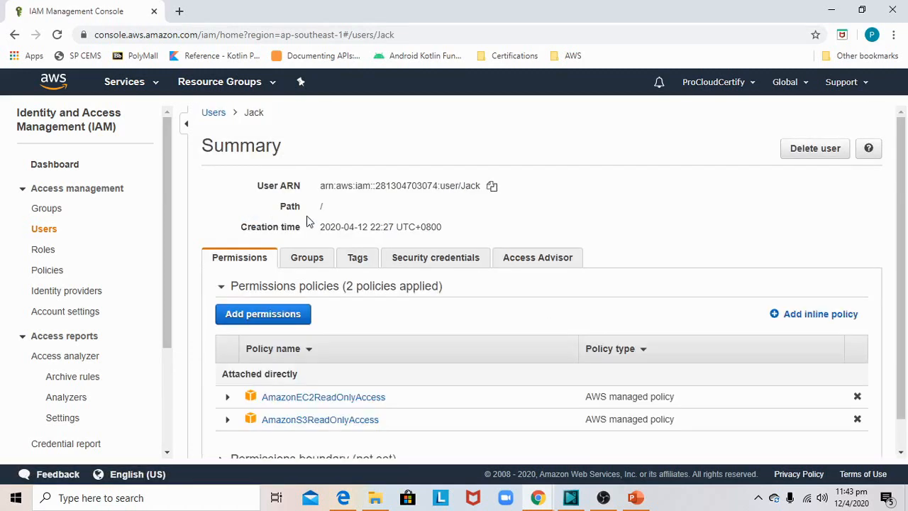
scroll(307, 222, "down", 1)
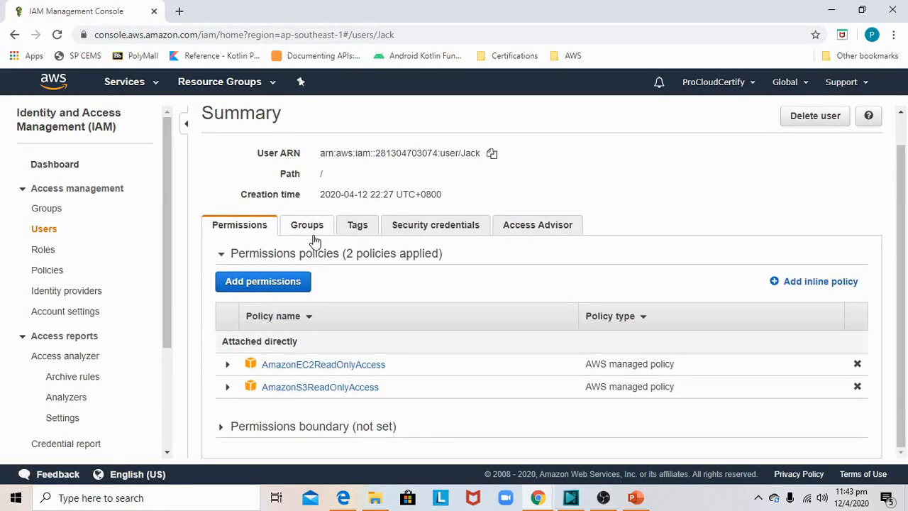
scroll(314, 239, "up", 1)
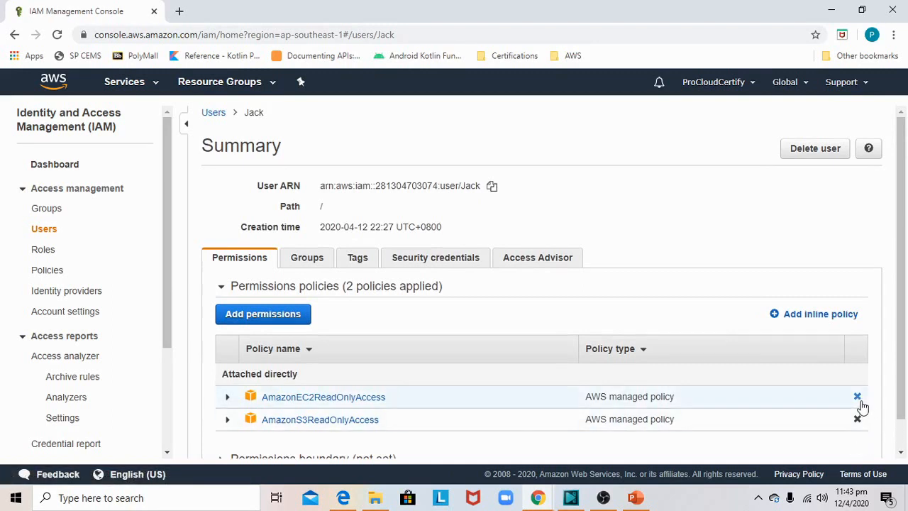
scroll(830, 400, "down", 1)
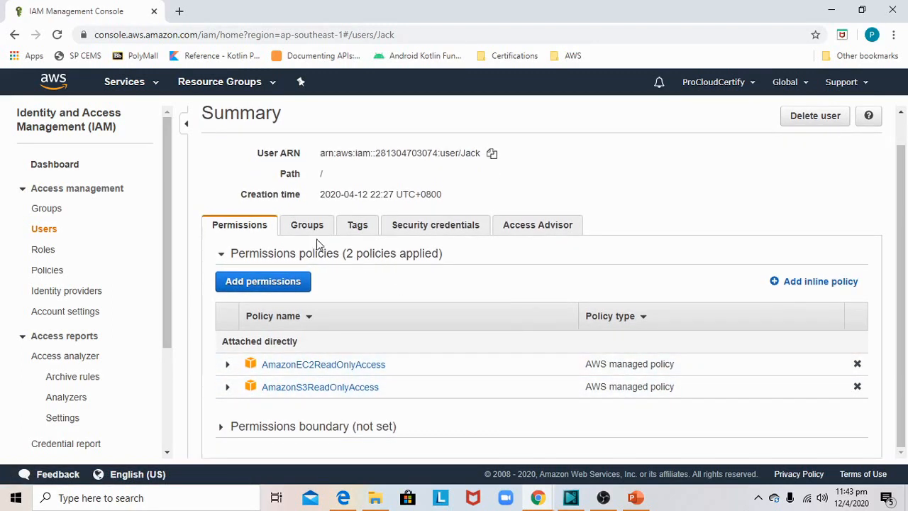
left_click(310, 235)
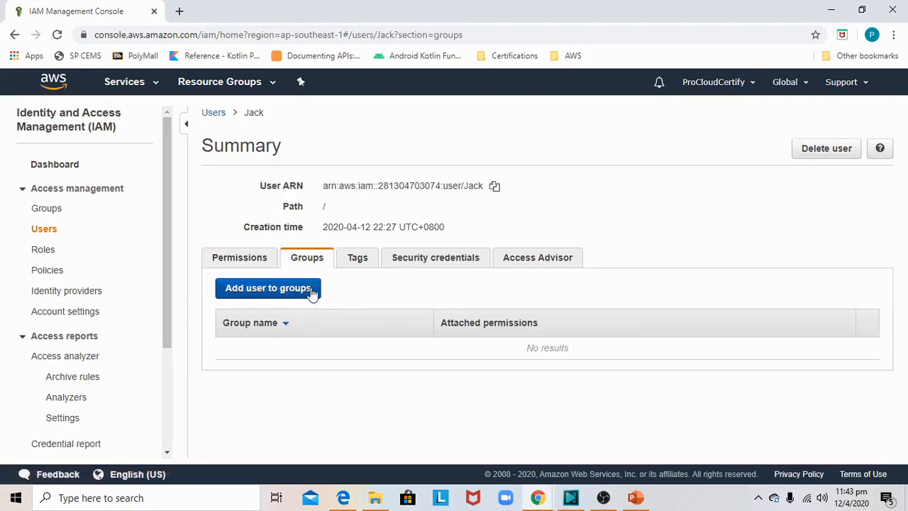
left_click(296, 293)
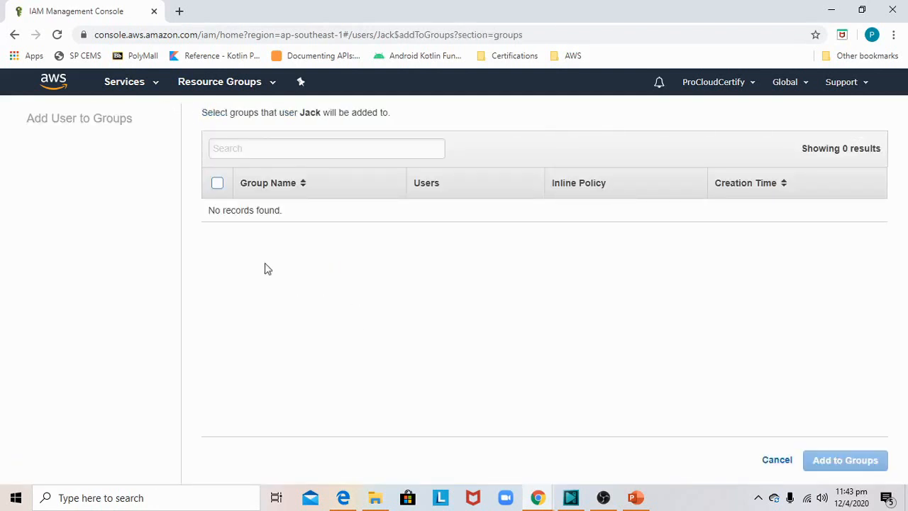
left_click(216, 210)
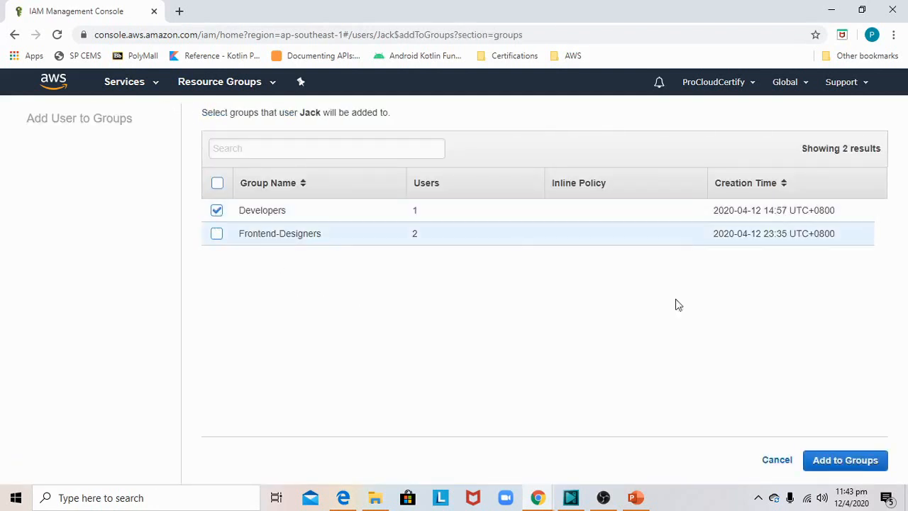
left_click(845, 461)
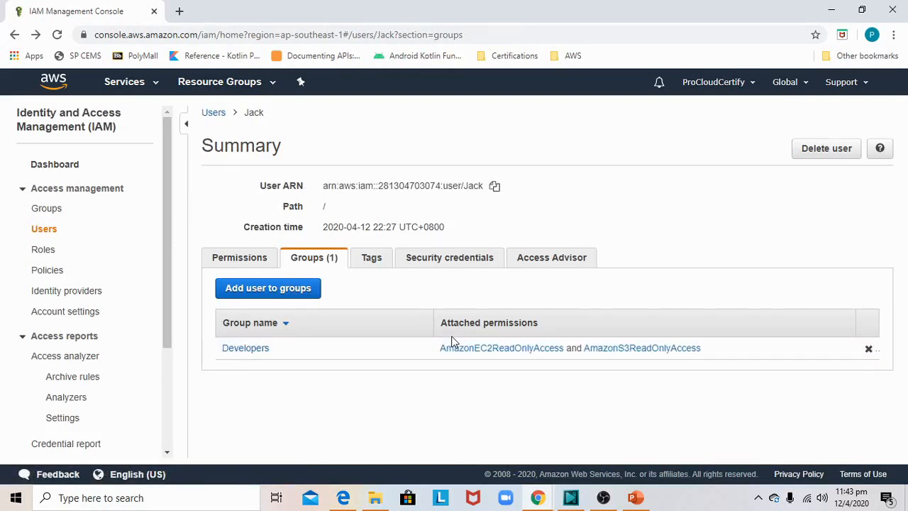
- Detach the directly attached AmazonEC2ReadOnlyAccess and AmazonS3ReadOnlyAccess policies from this user and review the group membership and group-based permissions
left_click(243, 259)
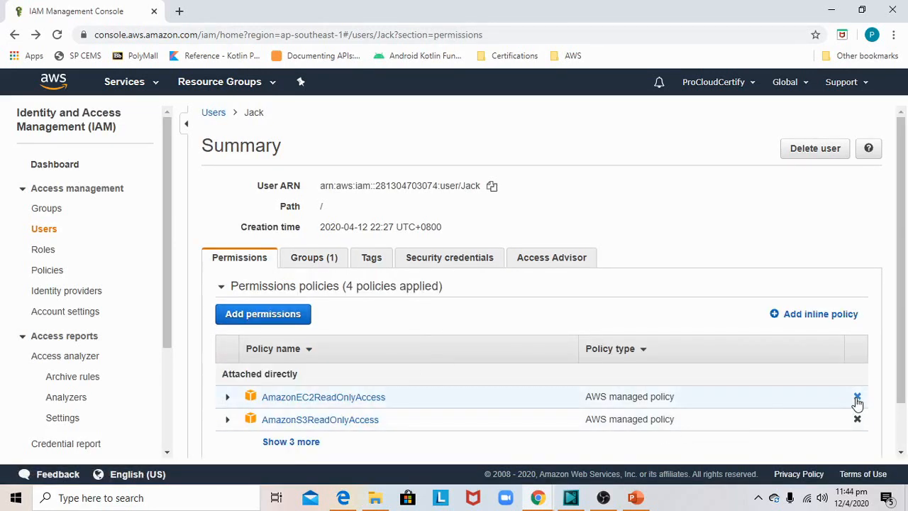
left_click(857, 397)
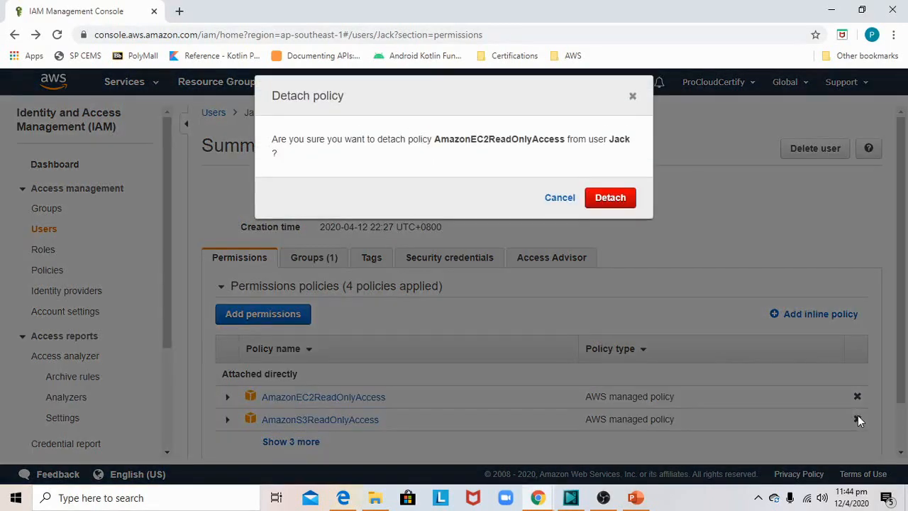
left_click(612, 202)
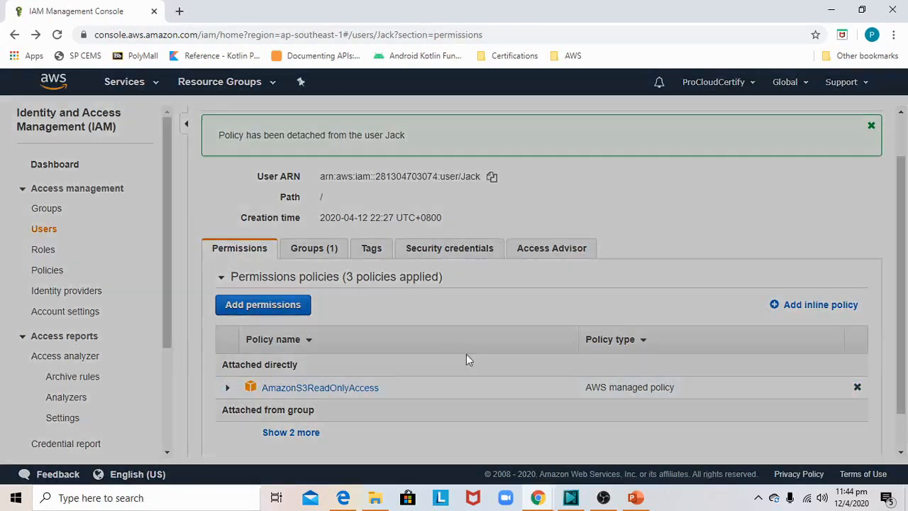
left_click(857, 387)
left_click(604, 184)
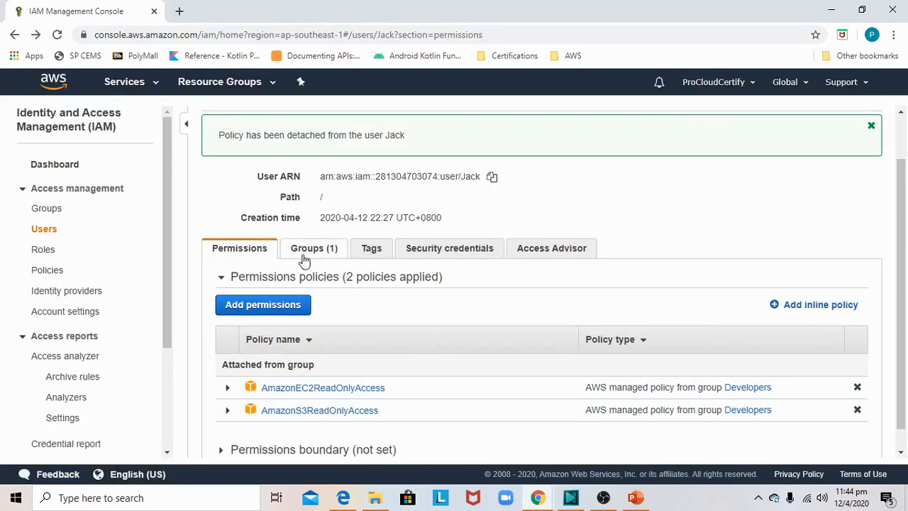
left_click(313, 254)
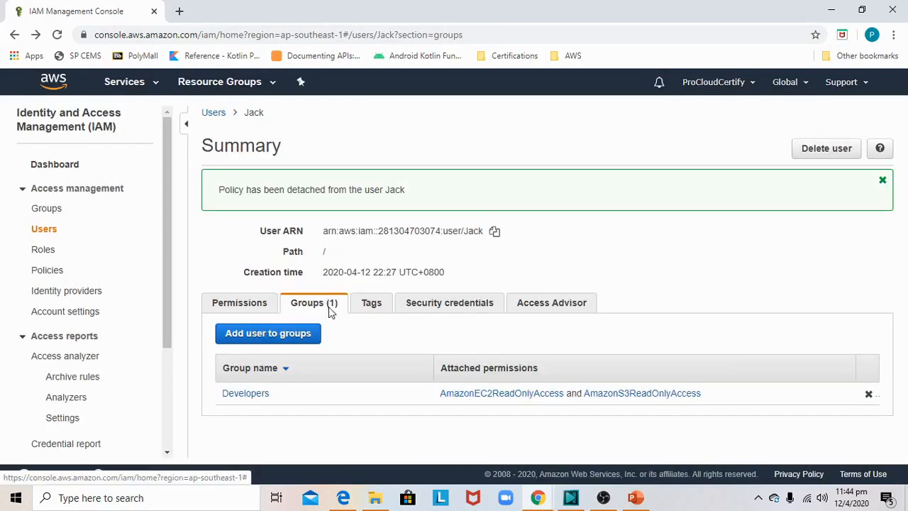
left_click(245, 301)
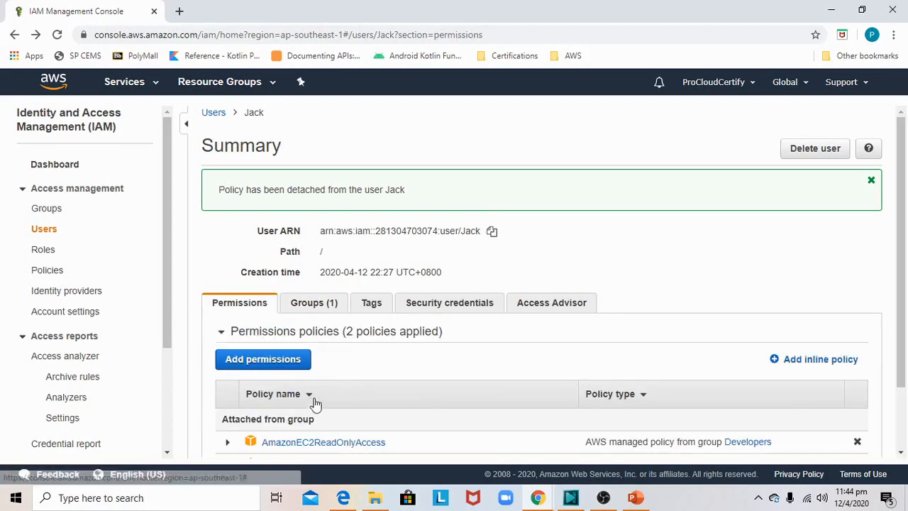
scroll(312, 398, "down", 1)
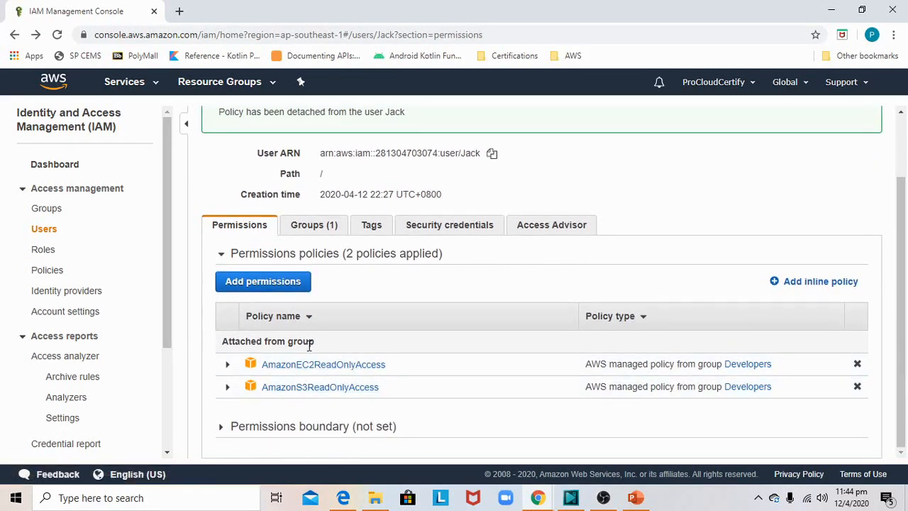
scroll(359, 260, "up", 1)
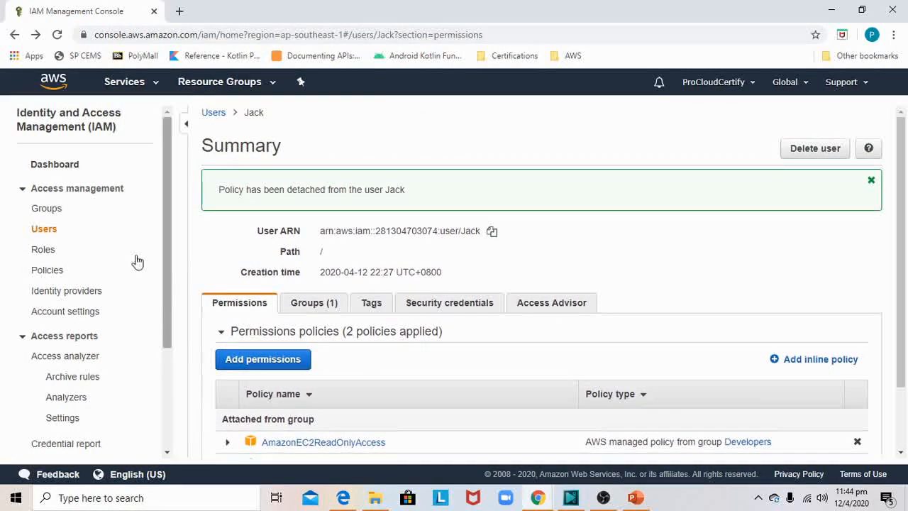
- Detach the directly attached AmazonEC2ReadOnlyAccess and AmazonS3ReadOnlyAccess policies from the fourth user in the user list
left_click(44, 230)
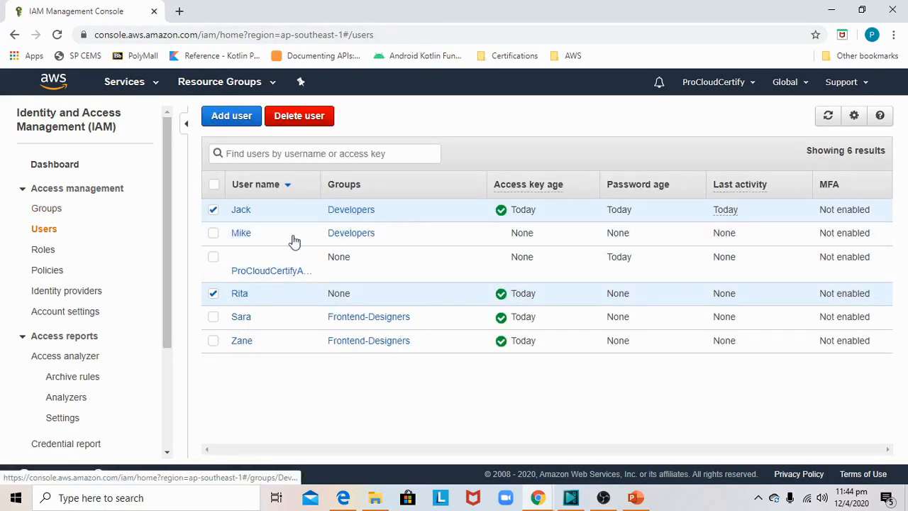
left_click(214, 210)
left_click(239, 293)
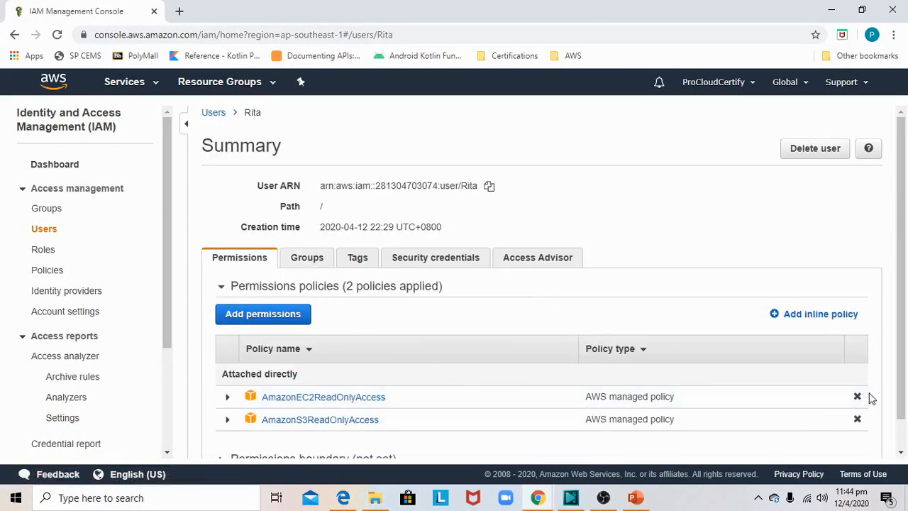
left_click(858, 397)
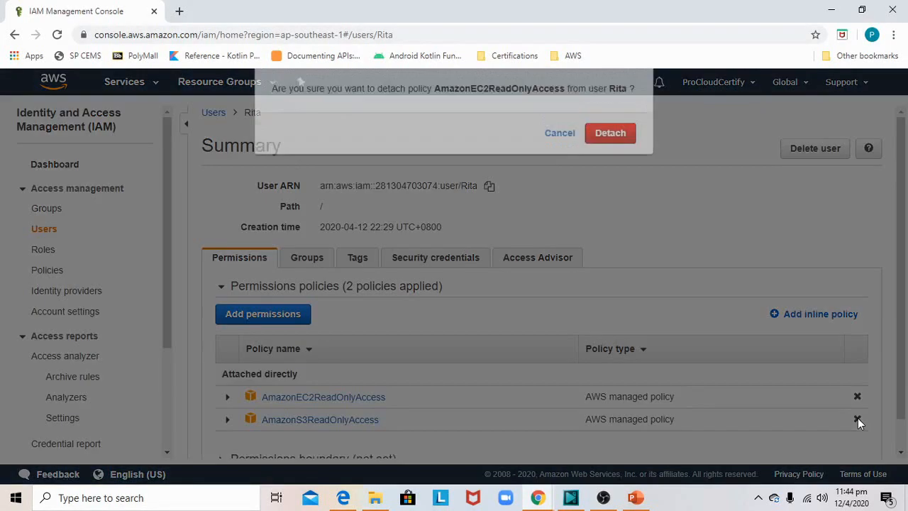
left_click(595, 187)
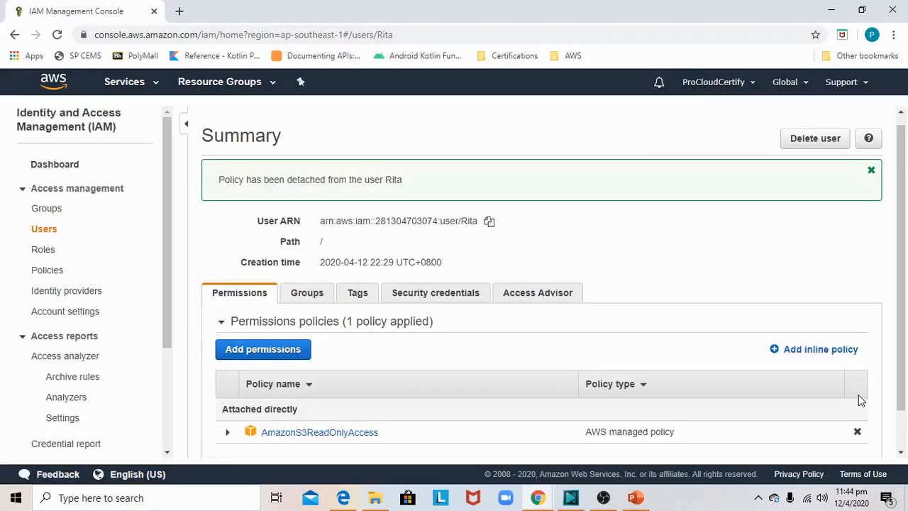
left_click(857, 431)
left_click(607, 184)
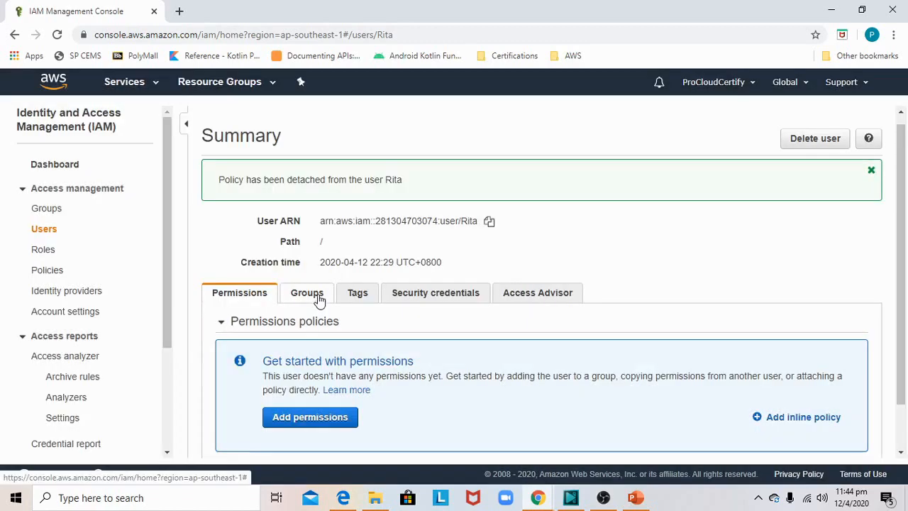
- Add this user to the Developers group and return to the user list
left_click(318, 296)
left_click(296, 333)
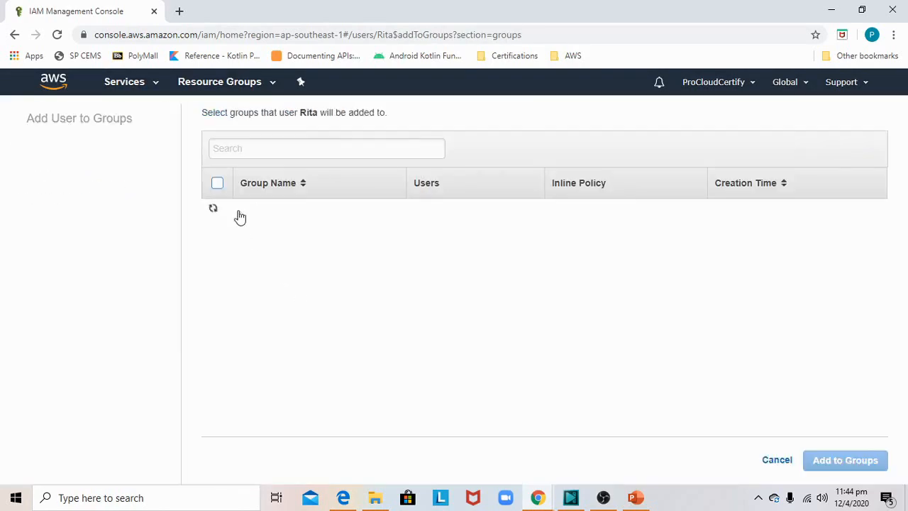
left_click(217, 212)
left_click(844, 460)
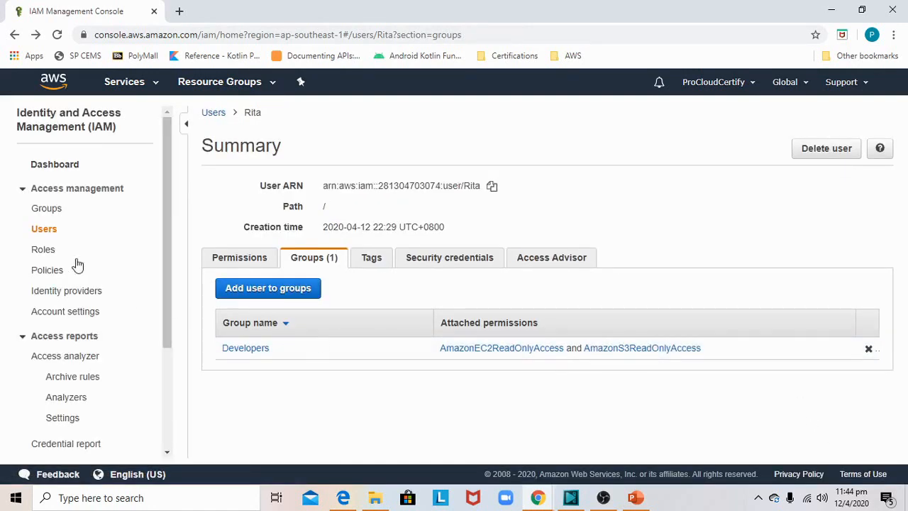
left_click(52, 231)
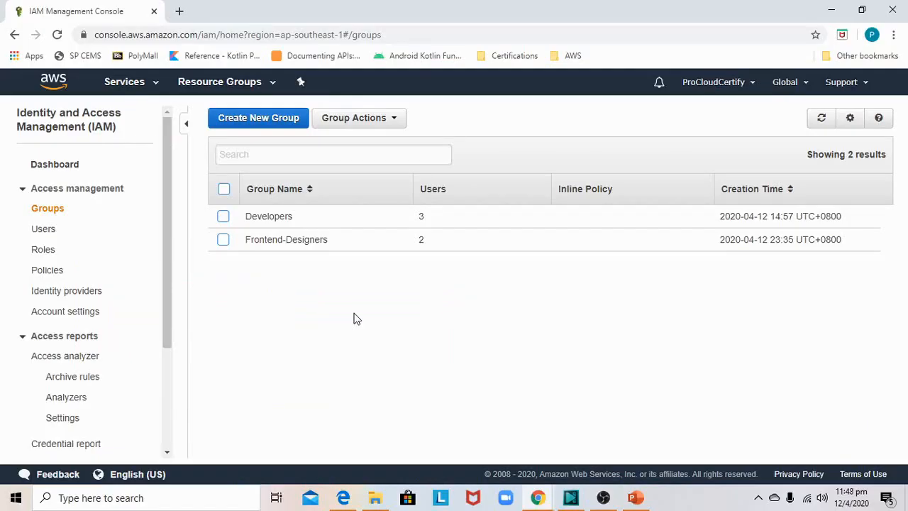
- Review the managed policies attached to the Developers group and its member users
left_click(56, 208)
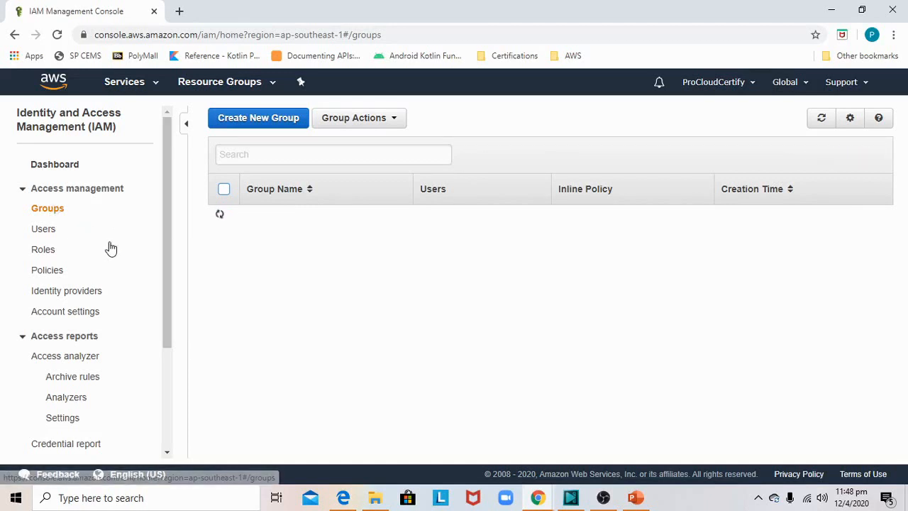
left_click(269, 217)
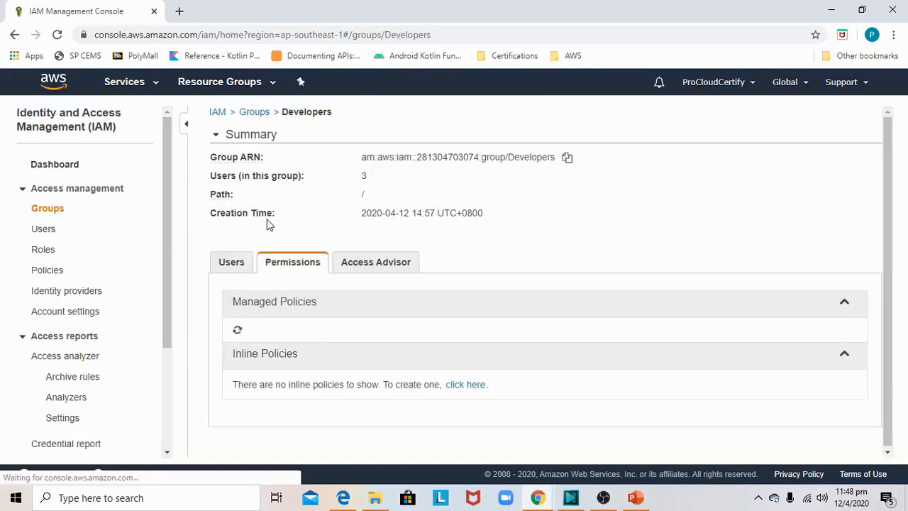
scroll(296, 278, "down", 1)
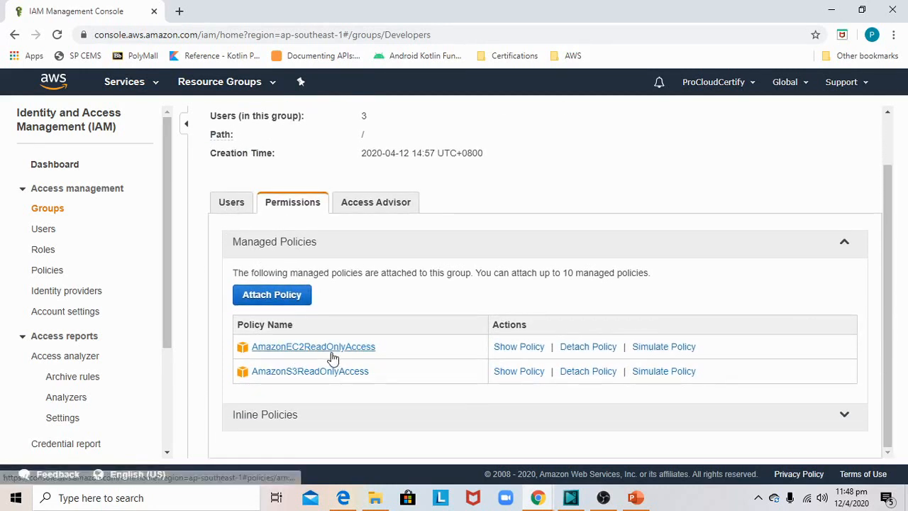
left_click(232, 205)
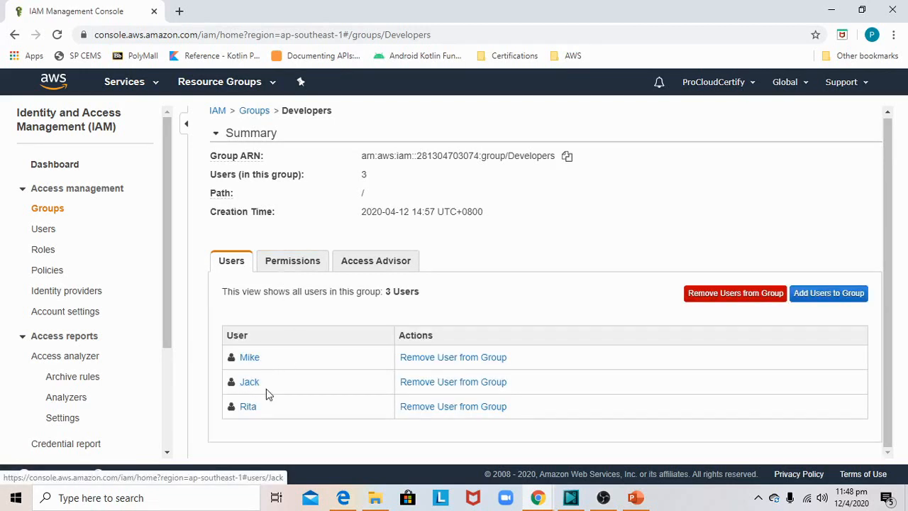
- Review the member users of the Frontend-Designers group and its attached managed policies
left_click(48, 210)
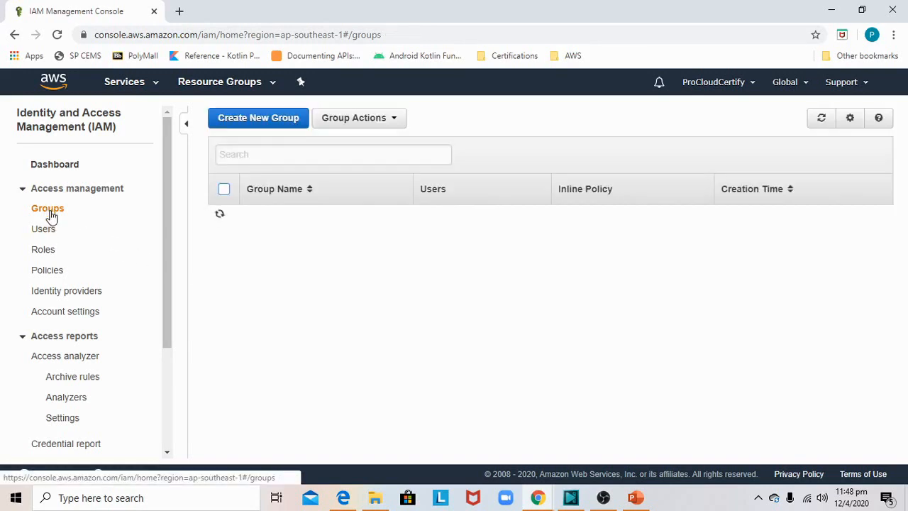
left_click(264, 243)
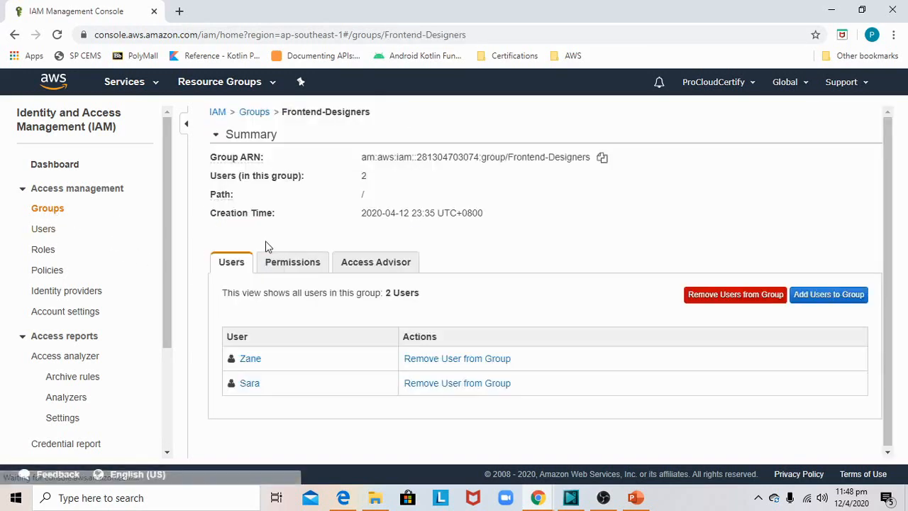
left_click(295, 264)
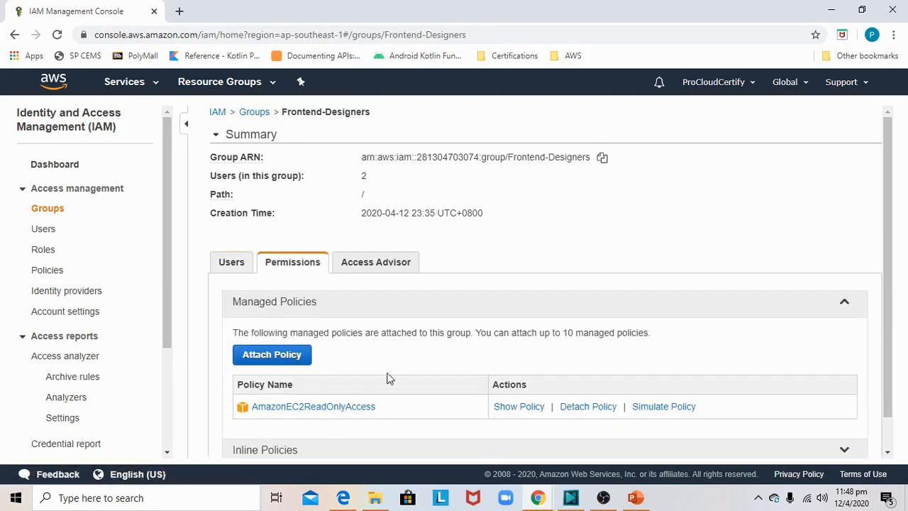
scroll(455, 282, "down", 1)
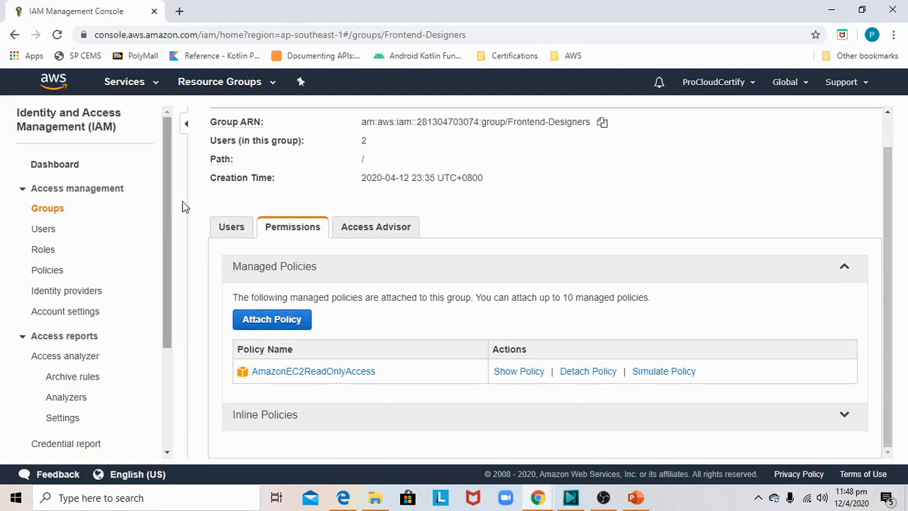
scroll(595, 225, "up", 1)
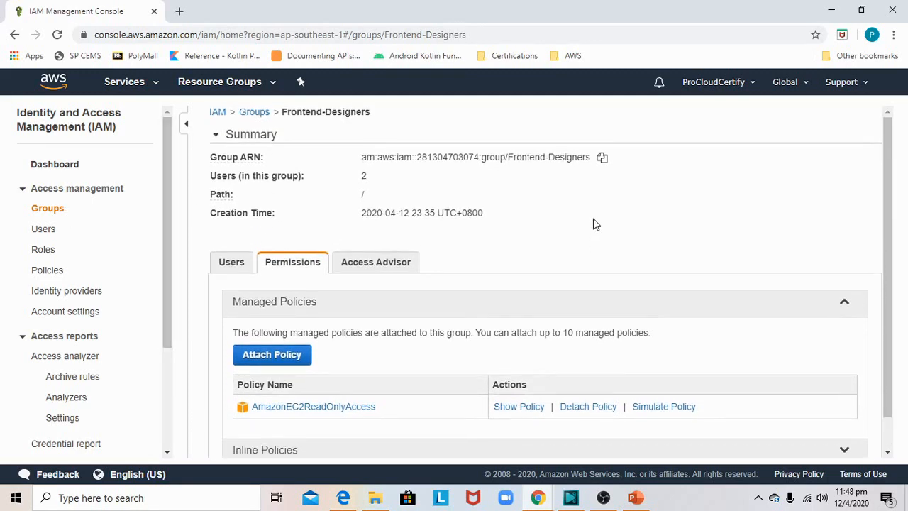